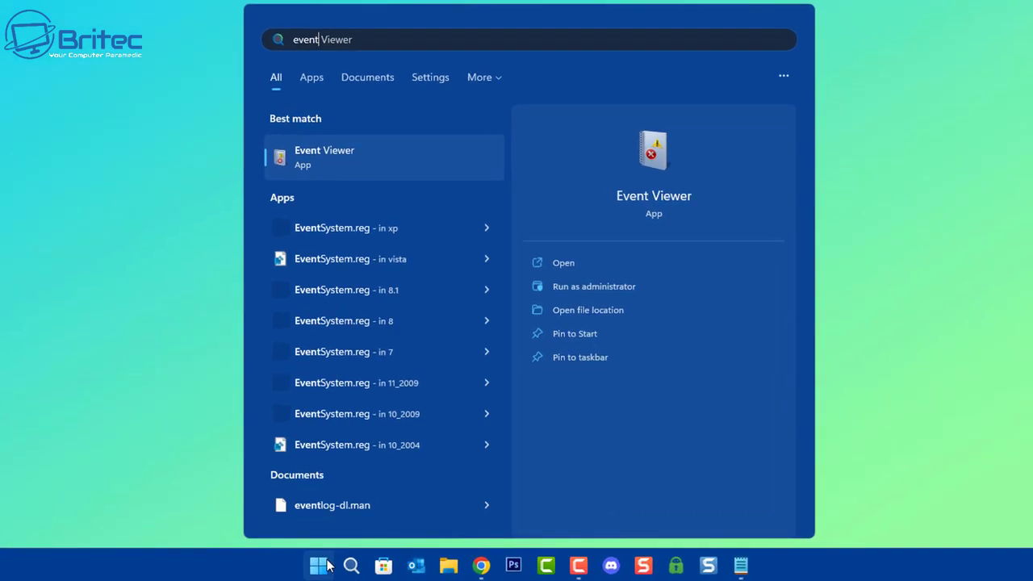
Step: Launch Event Viewer from the 'event viewer' Start menu search results
{"action": "left_click", "coordinate": [359, 156]}
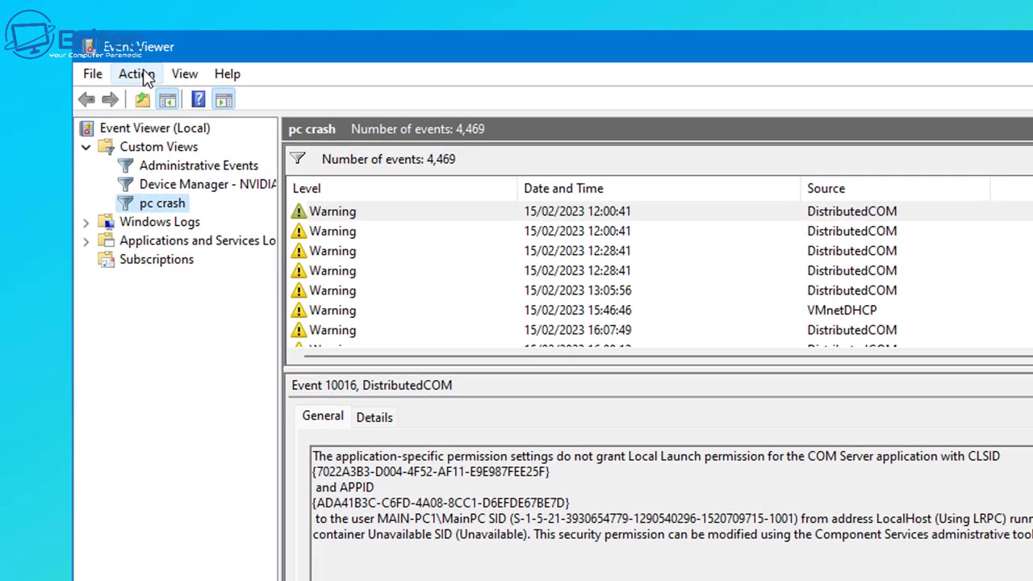
Step: Start a new custom view logged Any time with only the Error level ticked
{"action": "left_click", "coordinate": [138, 74]}
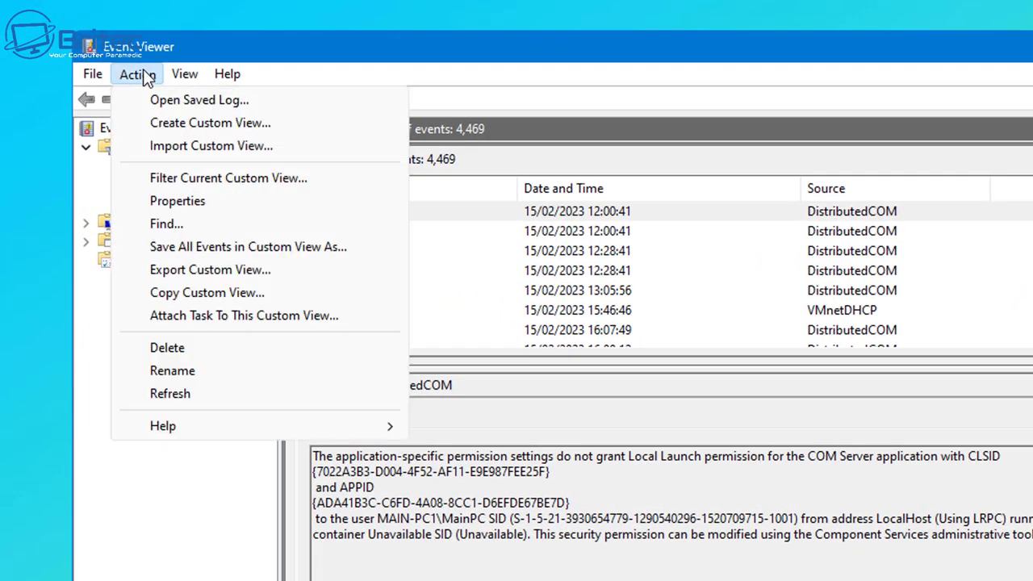
{"action": "left_click", "coordinate": [242, 123]}
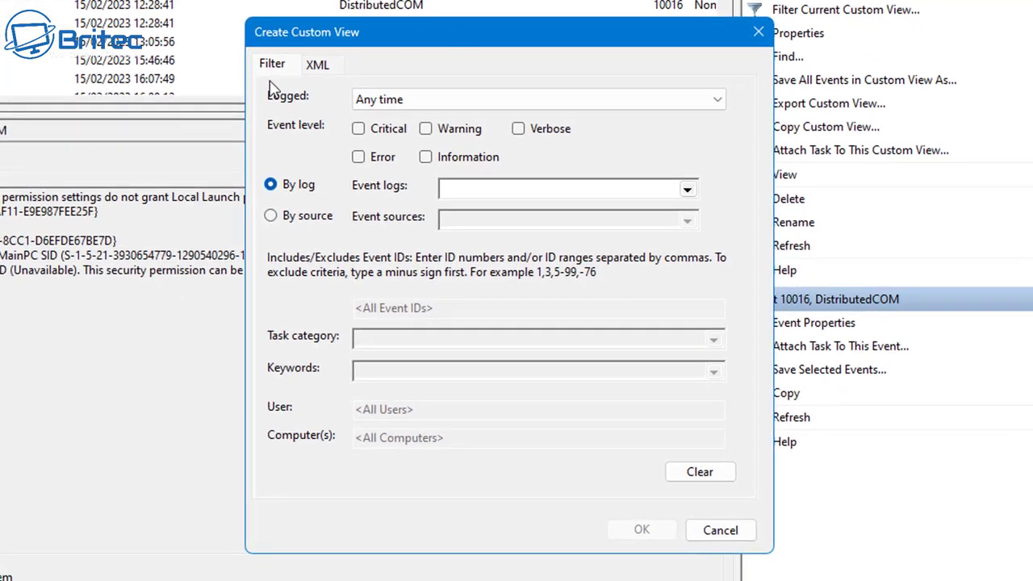
{"action": "left_click", "coordinate": [399, 100]}
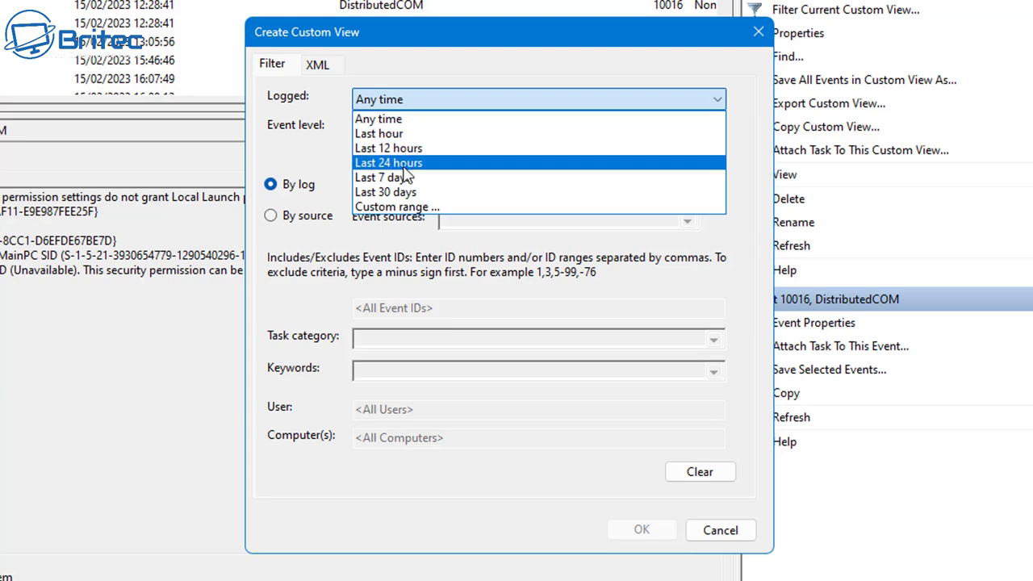
{"action": "left_click", "coordinate": [388, 123]}
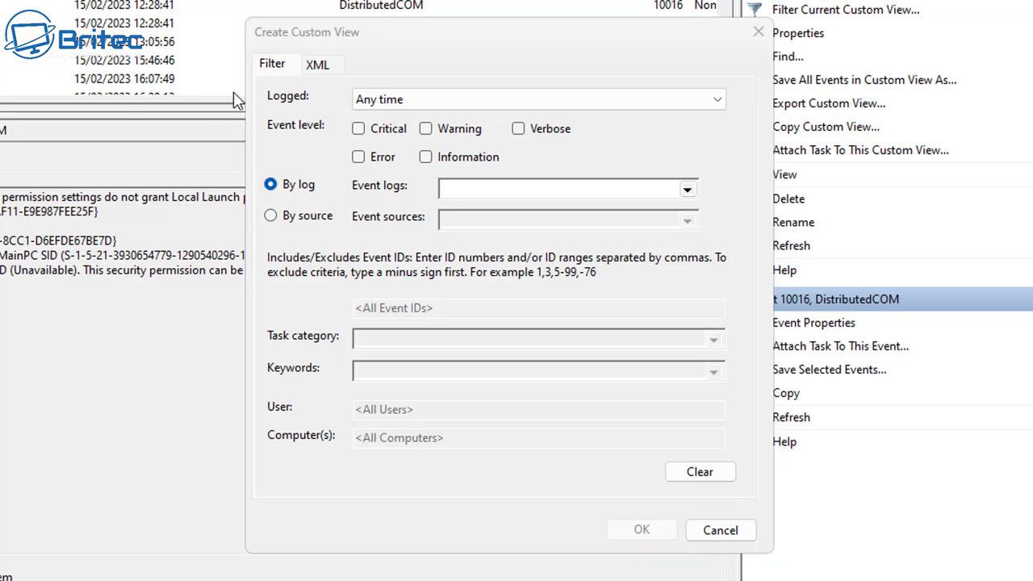
{"action": "left_click", "coordinate": [359, 159]}
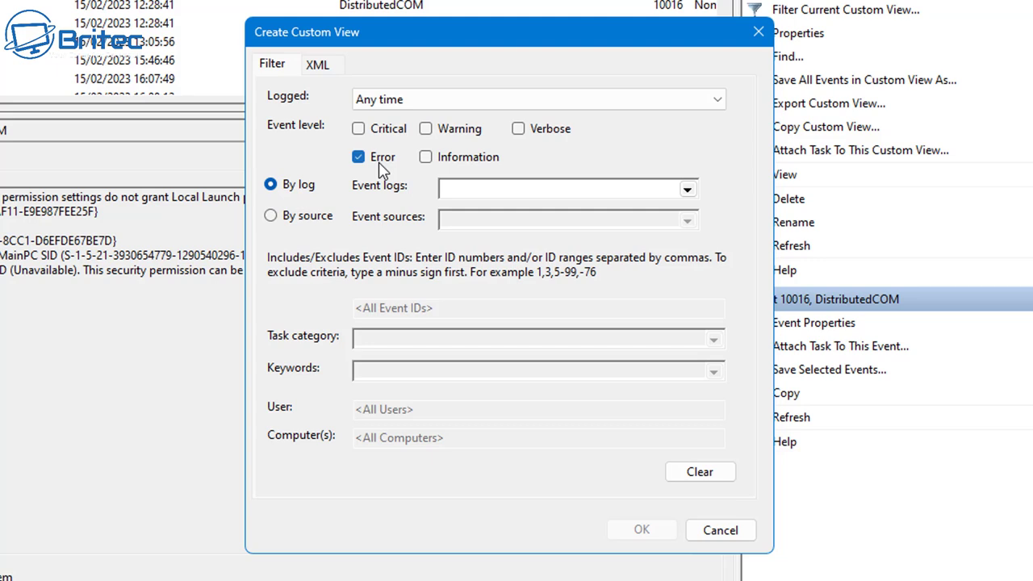
Step: Include all Windows Logs (Application, Security, Setup, System, Forwarded) in the error filter
{"action": "left_click", "coordinate": [686, 190]}
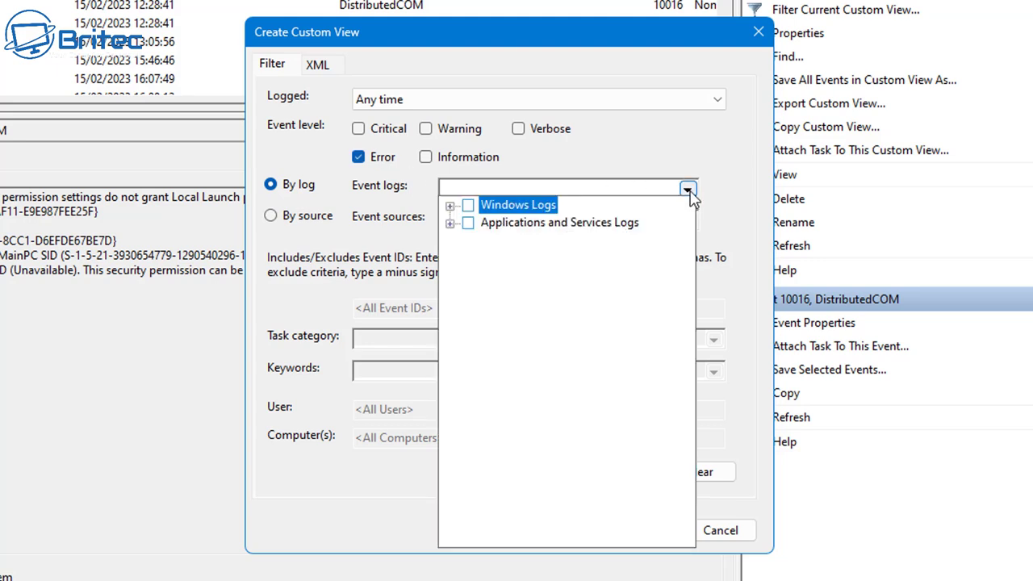
{"action": "left_click", "coordinate": [468, 207]}
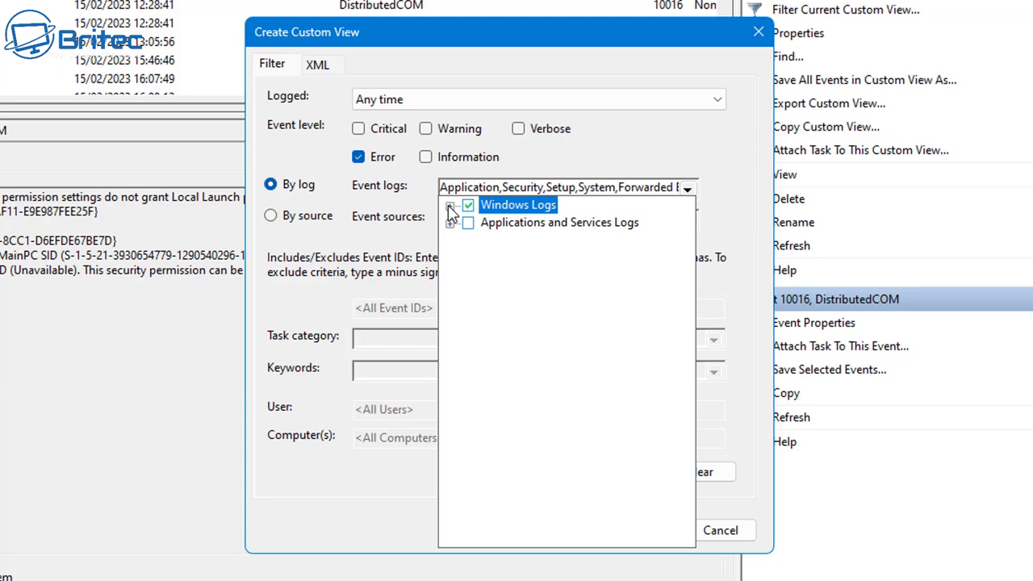
{"action": "left_click", "coordinate": [450, 207]}
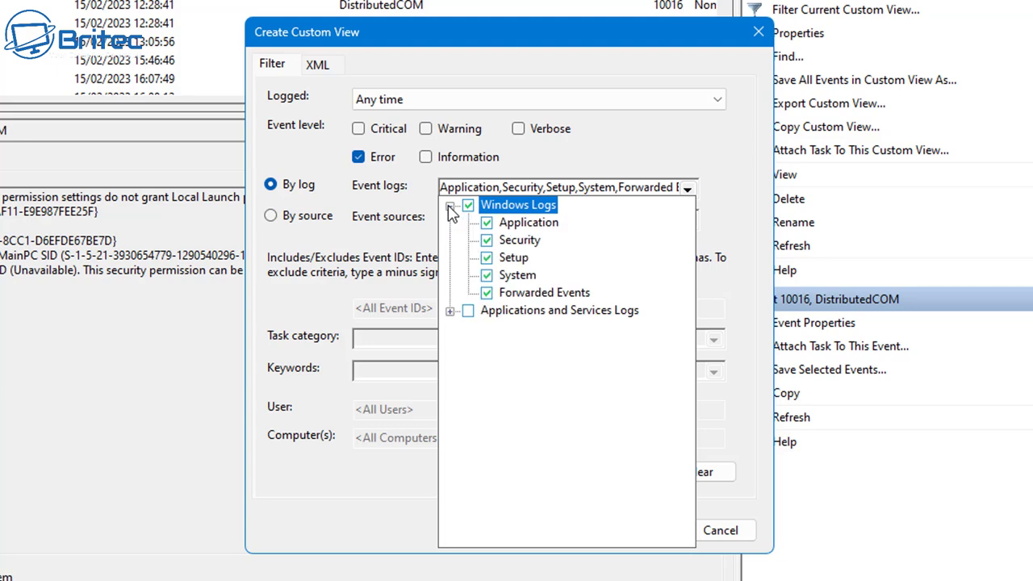
{"action": "left_click", "coordinate": [450, 206]}
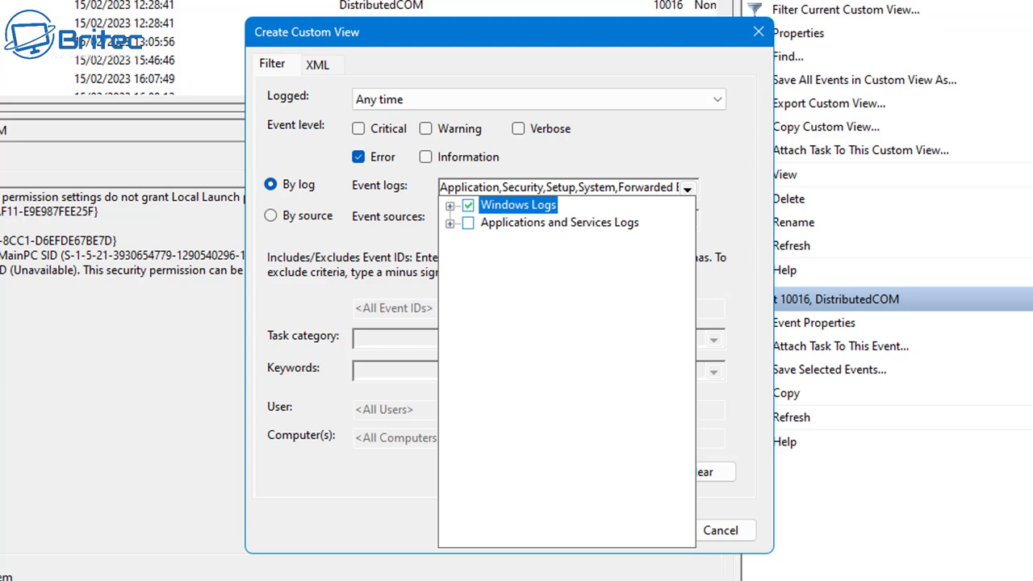
{"action": "left_click", "coordinate": [323, 287]}
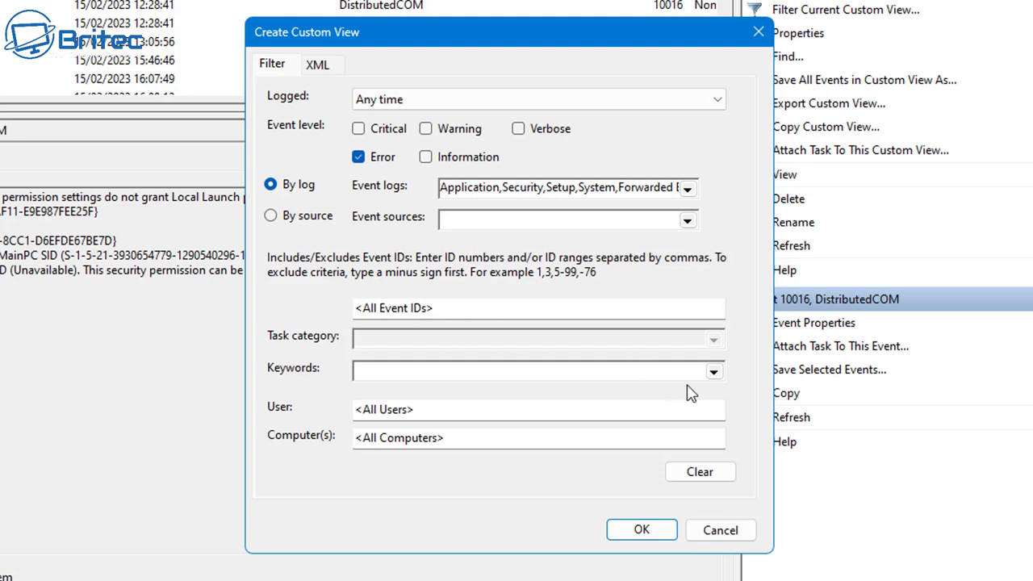
Step: Leave Keywords unset and confirm the custom view filter settings
{"action": "left_click", "coordinate": [714, 371]}
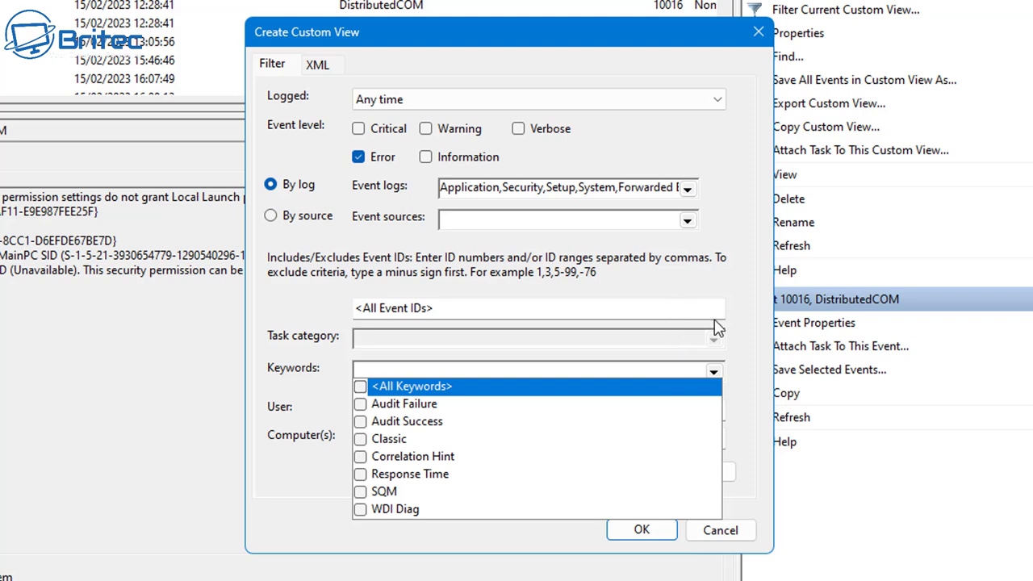
{"action": "left_click", "coordinate": [742, 334]}
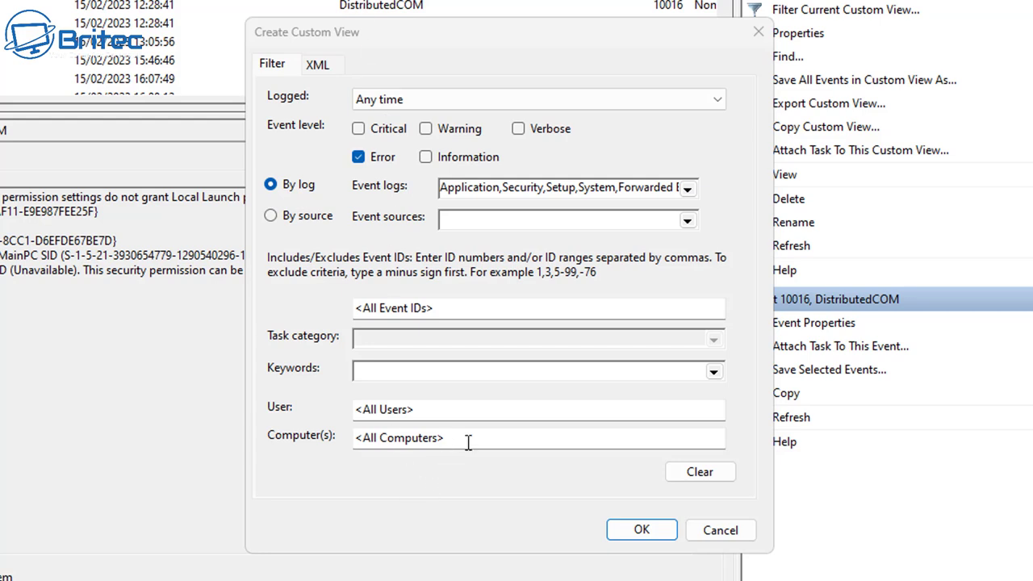
{"action": "left_click", "coordinate": [638, 532]}
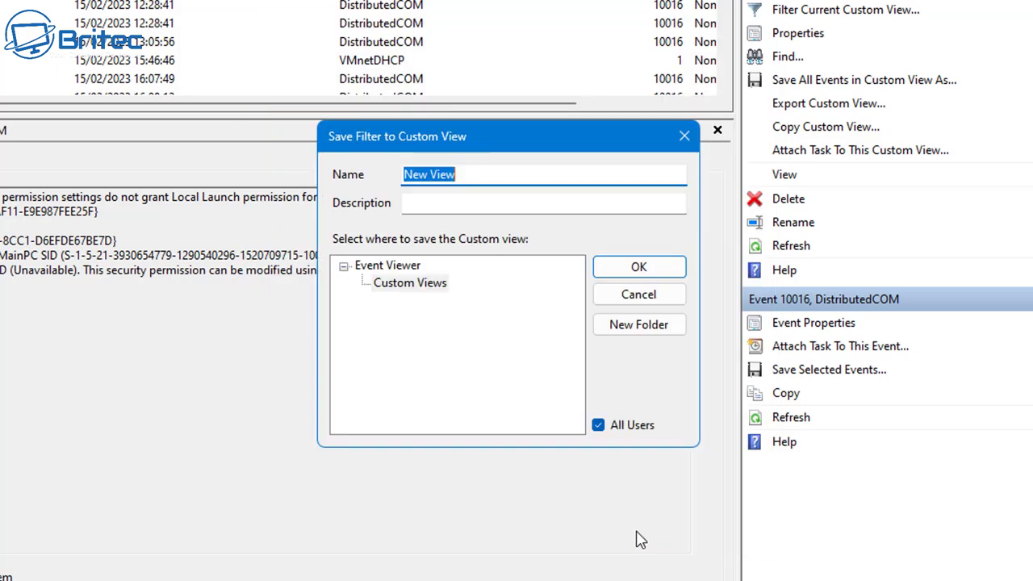
Step: Name the view 'BSOD', describe it as 'Blue Screen of Death', and save it
{"action": "left_click", "coordinate": [482, 173]}
{"action": "key", "text": "ctrl+a"}
{"action": "type", "text": "BSOD"}
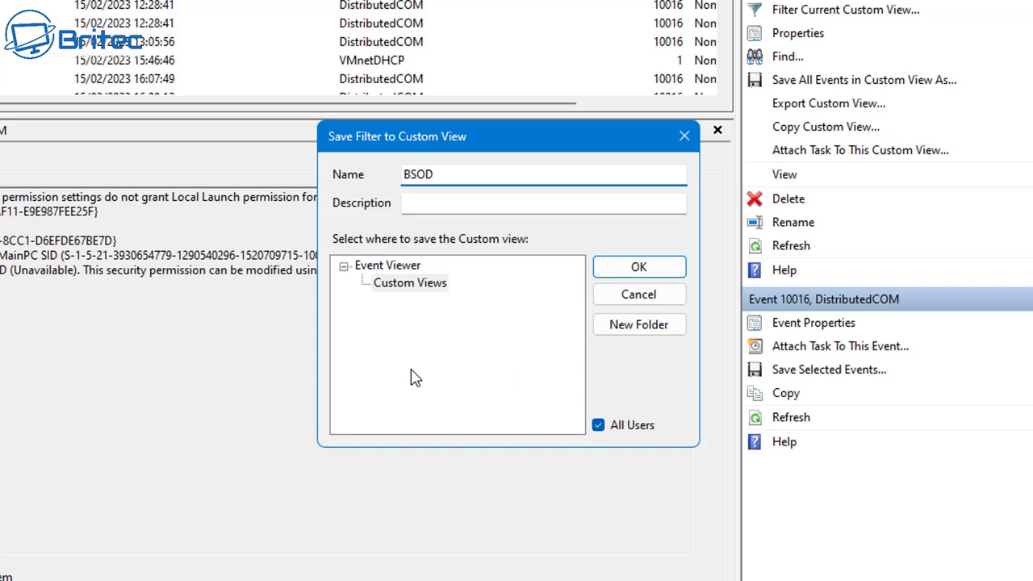
{"action": "left_click", "coordinate": [428, 203]}
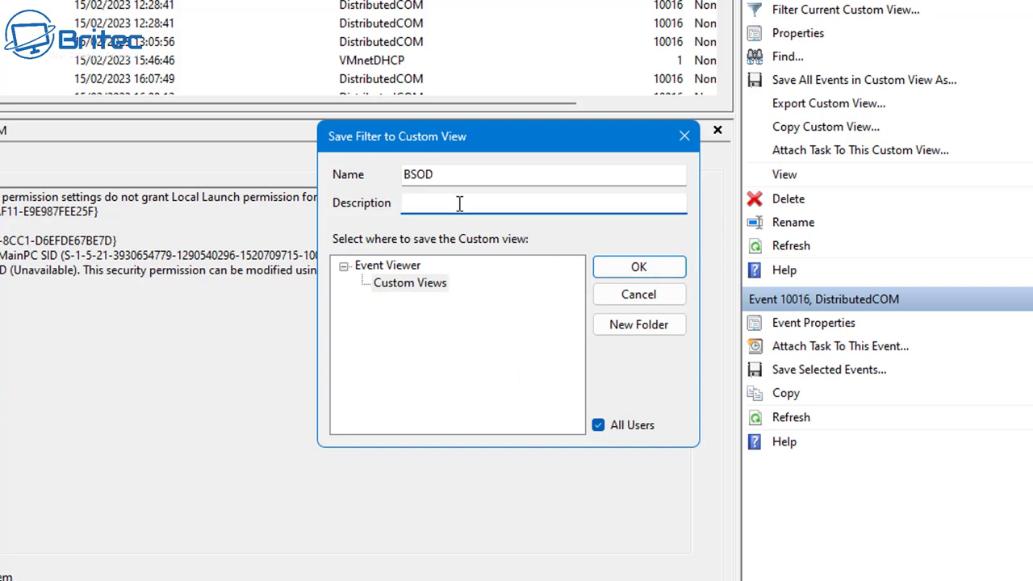
{"action": "type", "text": "Blue Screen of Death"}
{"action": "left_click", "coordinate": [667, 269]}
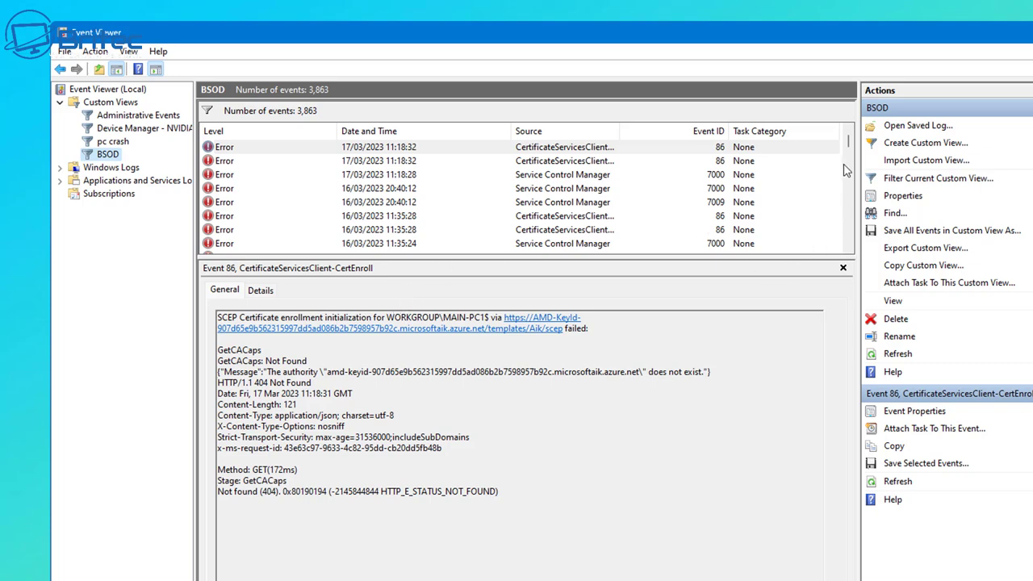
Step: Inspect the 18:34:44 and 18:32:47 Application Hang errors in the BSOD list
{"action": "left_click_drag", "start_coordinate": [849, 144], "coordinate": [849, 148]}
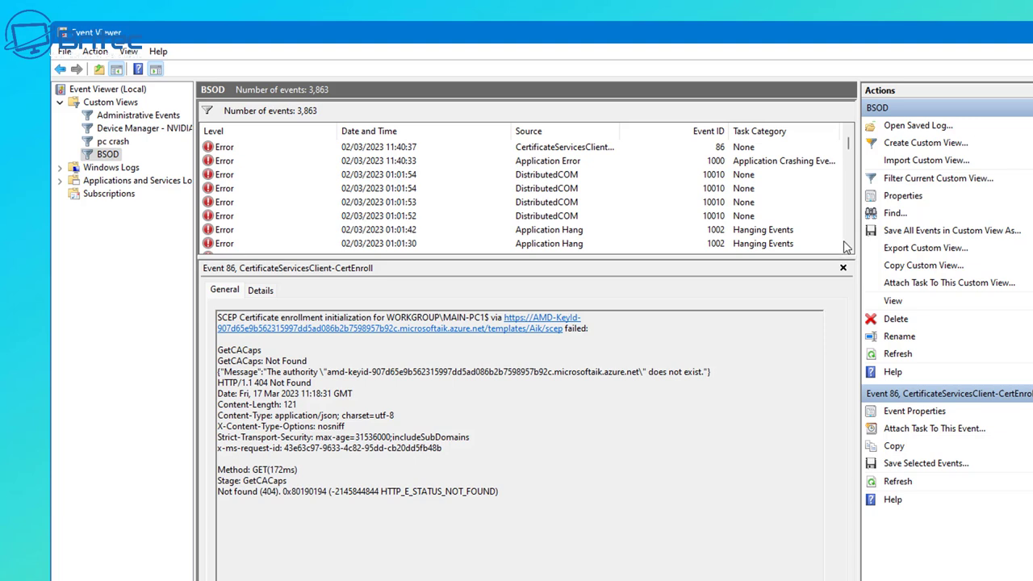
{"action": "left_click_drag", "start_coordinate": [848, 249], "coordinate": [849, 249]}
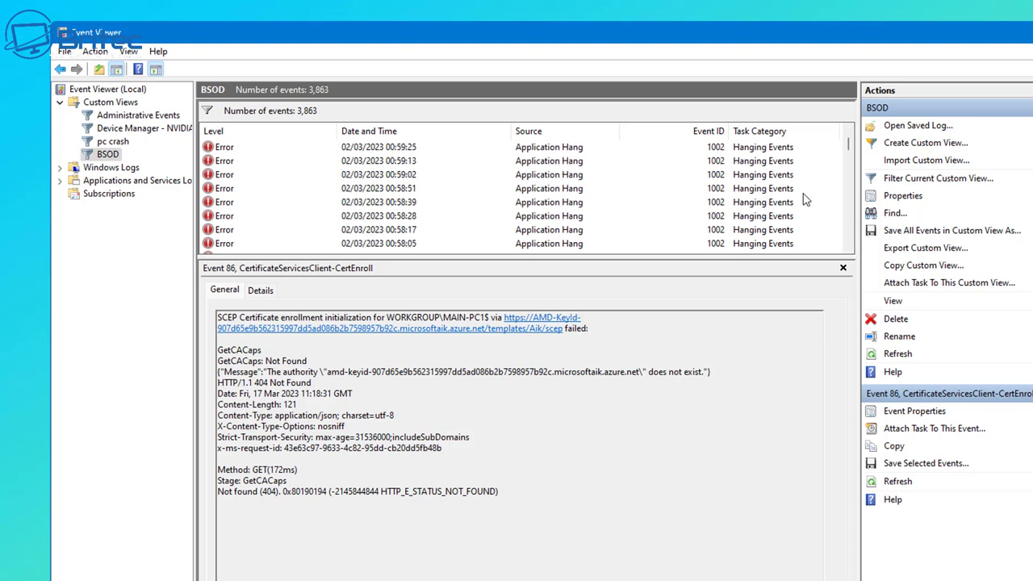
{"action": "left_click", "coordinate": [849, 158]}
{"action": "mouse_move", "coordinate": [851, 143]}
{"action": "left_mouse_down"}
{"action": "mouse_move", "coordinate": [847, 190]}
{"action": "mouse_move", "coordinate": [849, 138]}
{"action": "left_mouse_up"}
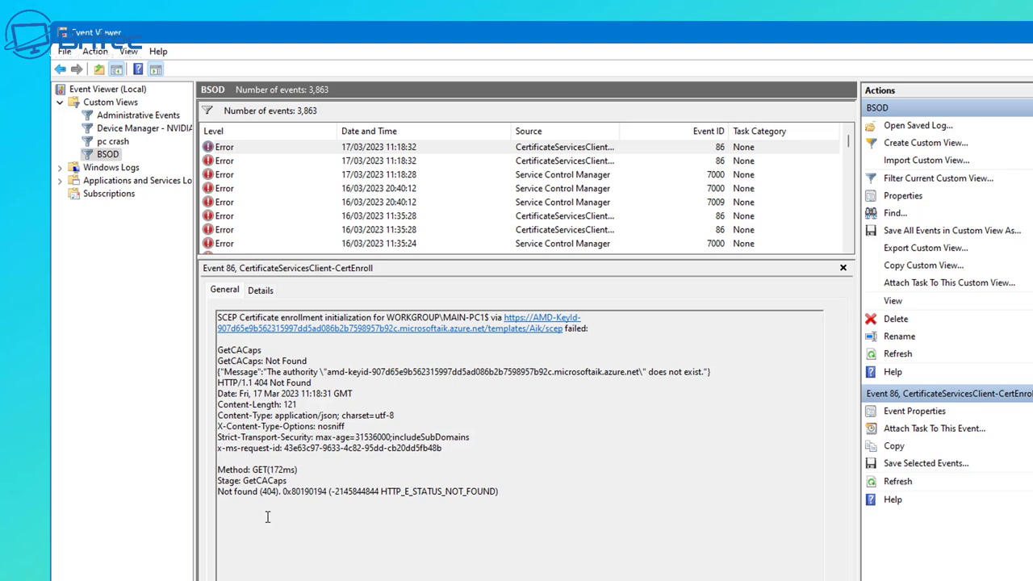
{"action": "scroll", "coordinate": [343, 246], "scroll_direction": "down", "scroll_amount": 15}
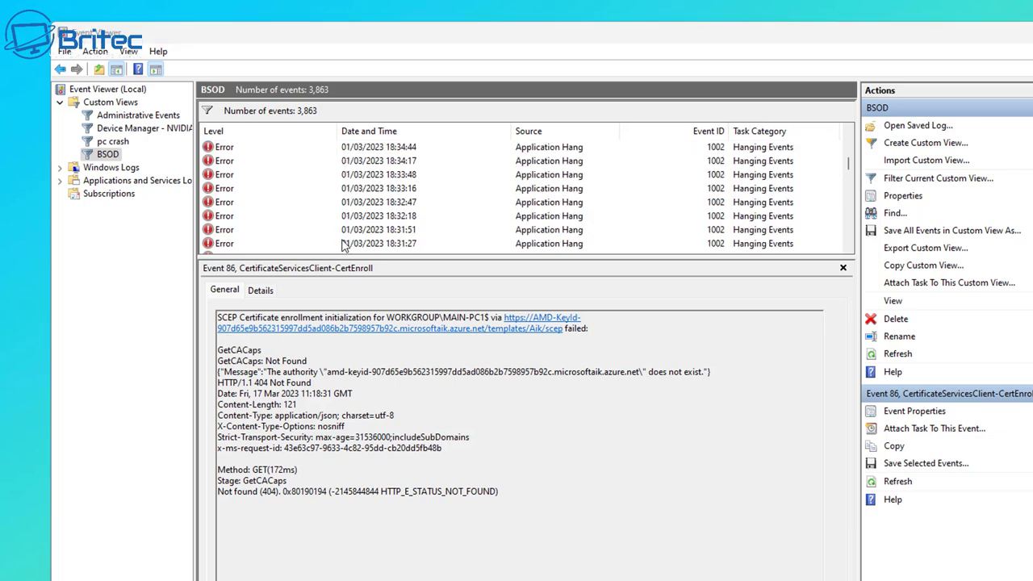
{"action": "left_click", "coordinate": [364, 150]}
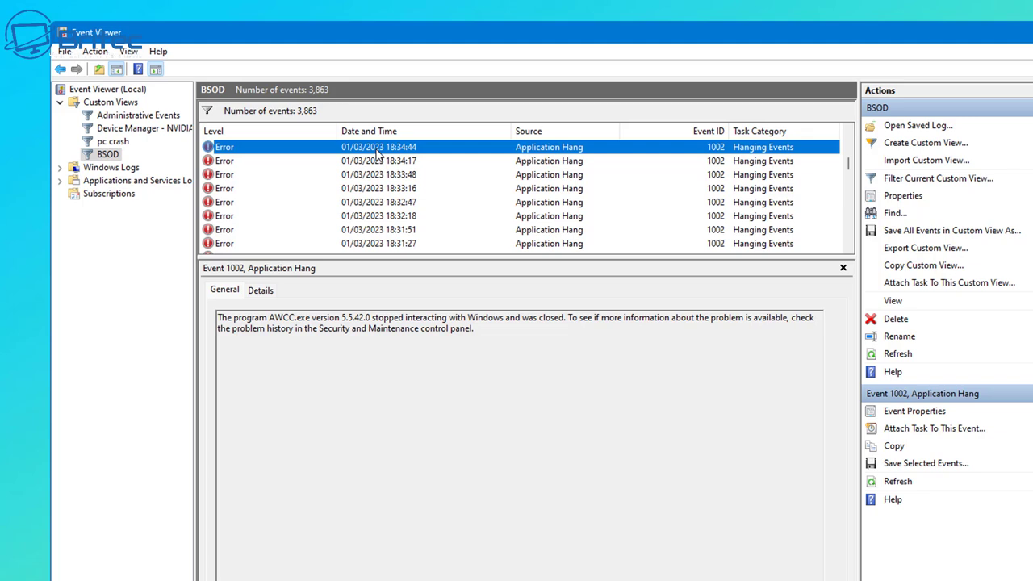
{"action": "left_click", "coordinate": [372, 205]}
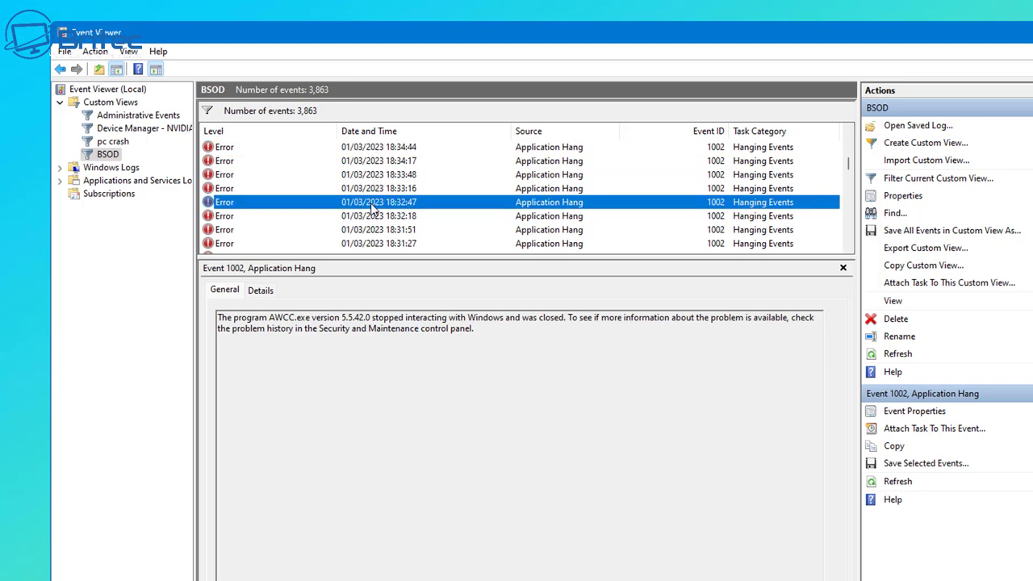
Step: Inspect the certificate enrollment, nvlddmkm and 12:54:06 WindowsUpdateClient errors further down
{"action": "scroll", "coordinate": [371, 207], "scroll_direction": "down", "scroll_amount": 10}
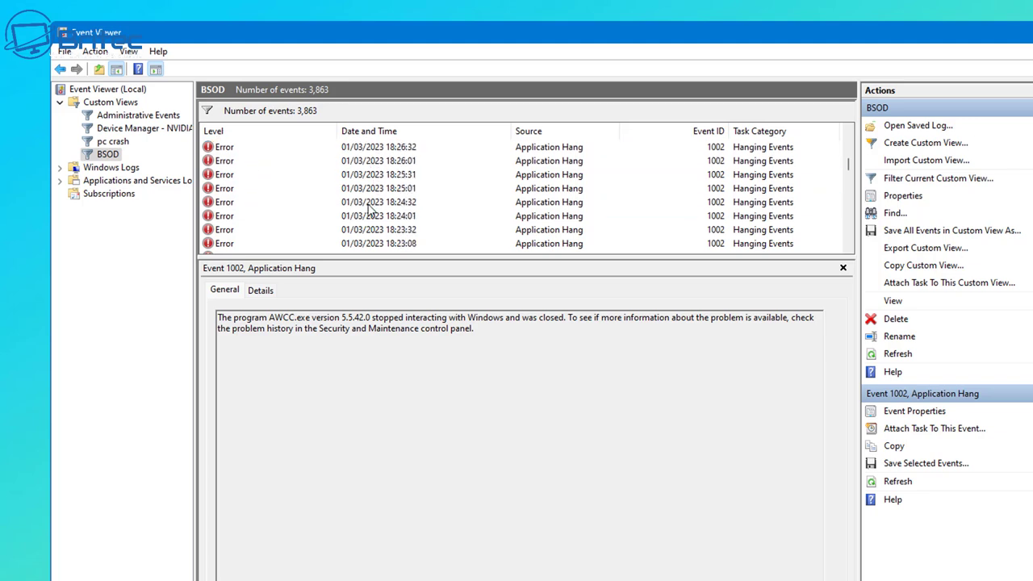
{"action": "scroll", "coordinate": [371, 207], "scroll_direction": "down", "scroll_amount": 8}
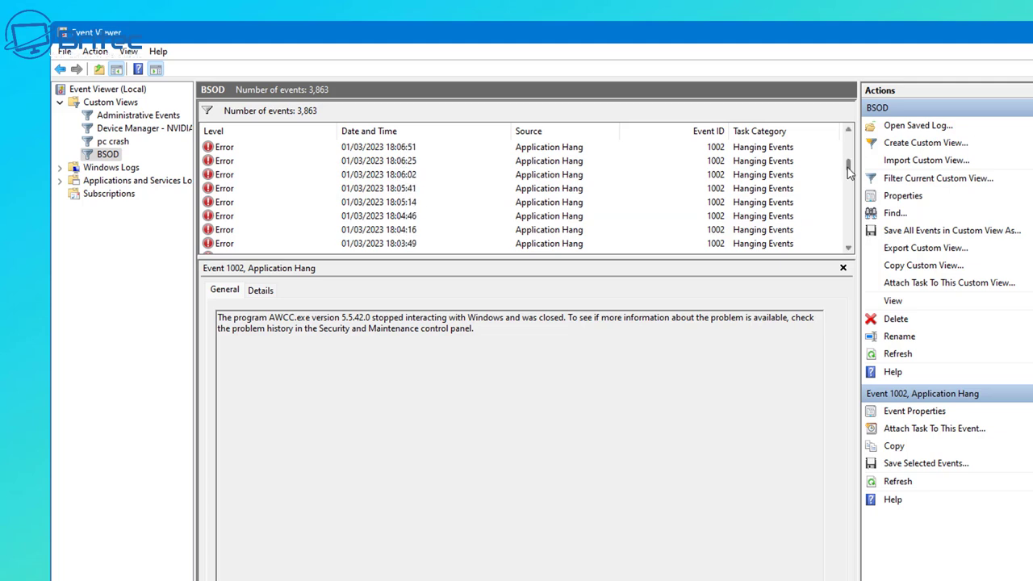
{"action": "left_click_drag", "start_coordinate": [847, 225], "coordinate": [847, 218]}
{"action": "left_click", "coordinate": [373, 205]}
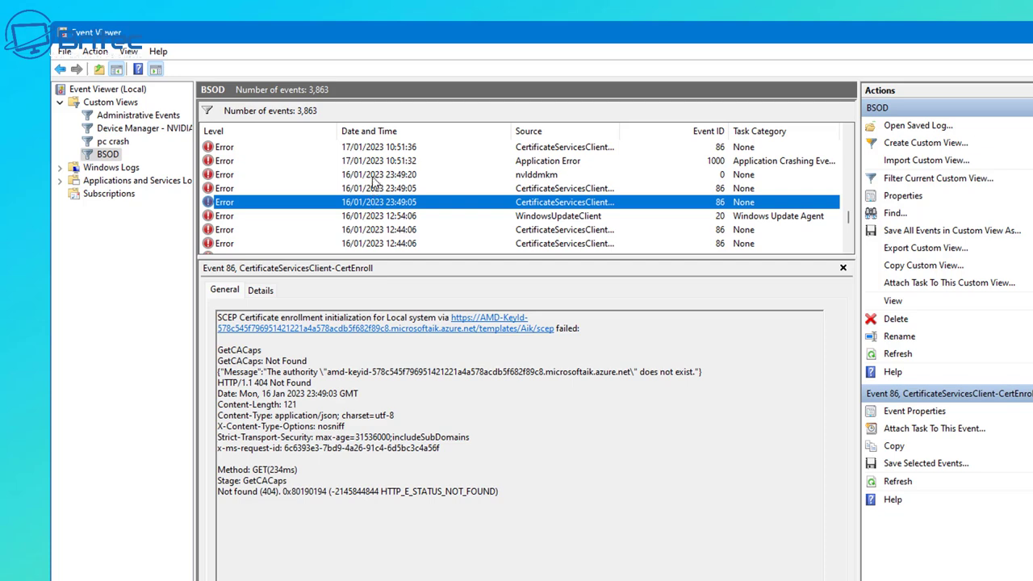
{"action": "left_click", "coordinate": [374, 175]}
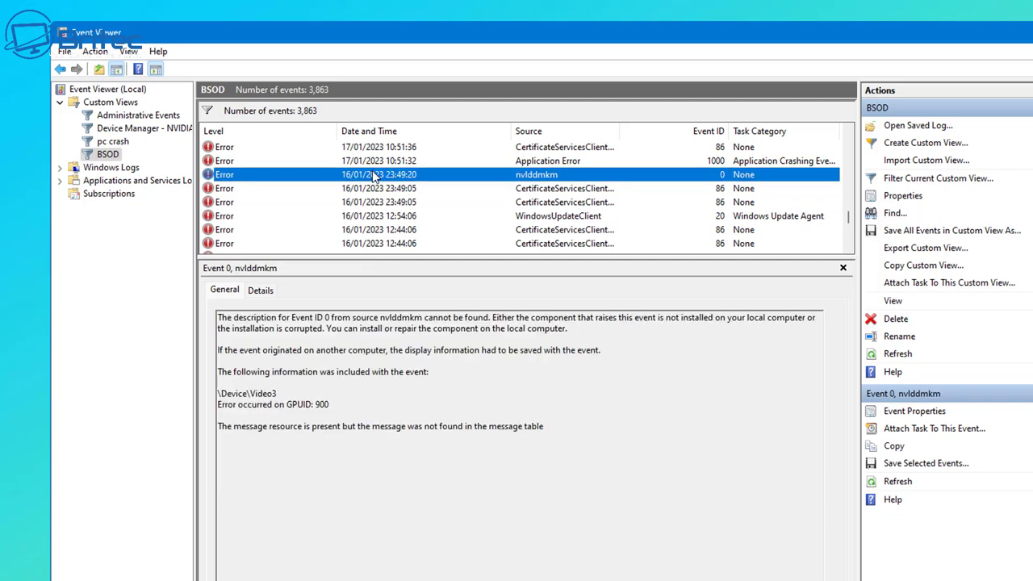
{"action": "left_click", "coordinate": [374, 218]}
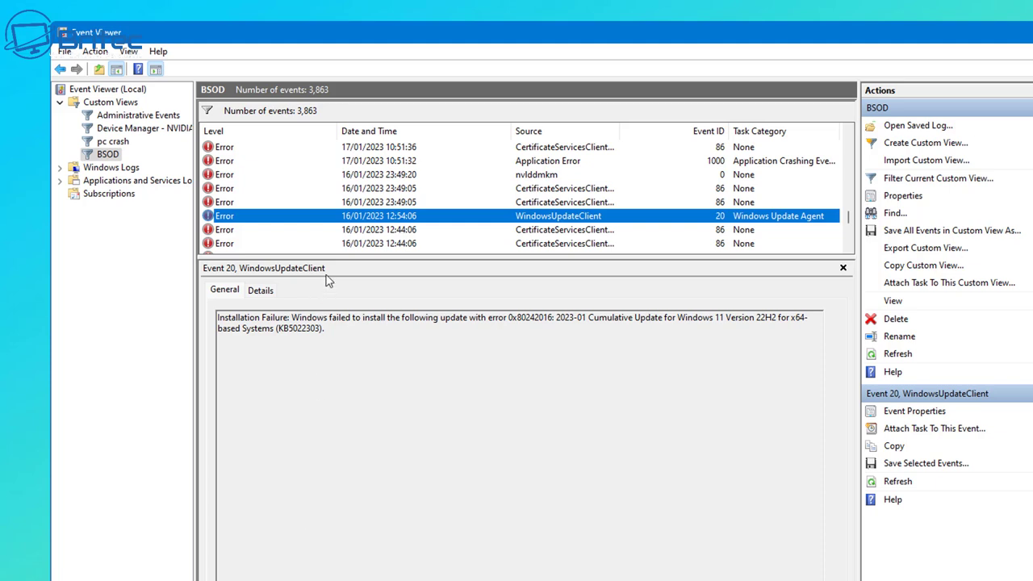
Step: Read the WindowsUpdateClient error's detailed data, including the Windows version in the update title
{"action": "left_click", "coordinate": [268, 292]}
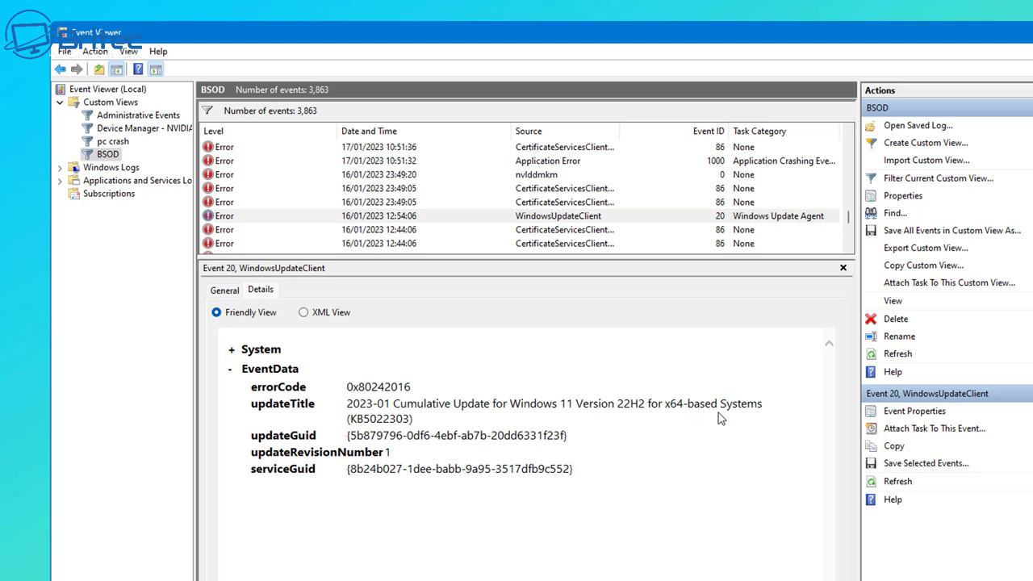
{"action": "left_click_drag", "start_coordinate": [718, 404], "coordinate": [537, 407]}
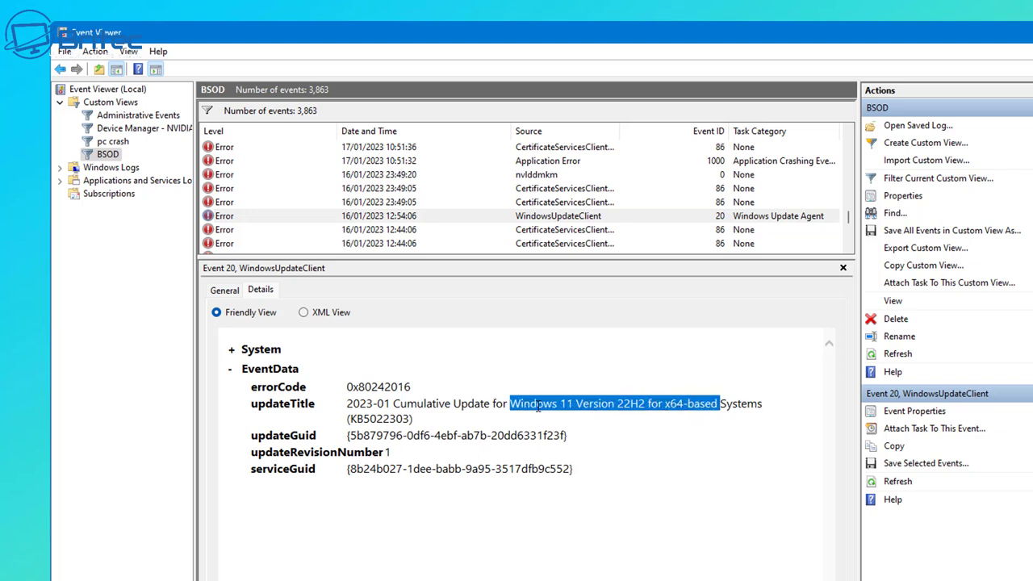
{"action": "left_click", "coordinate": [482, 461]}
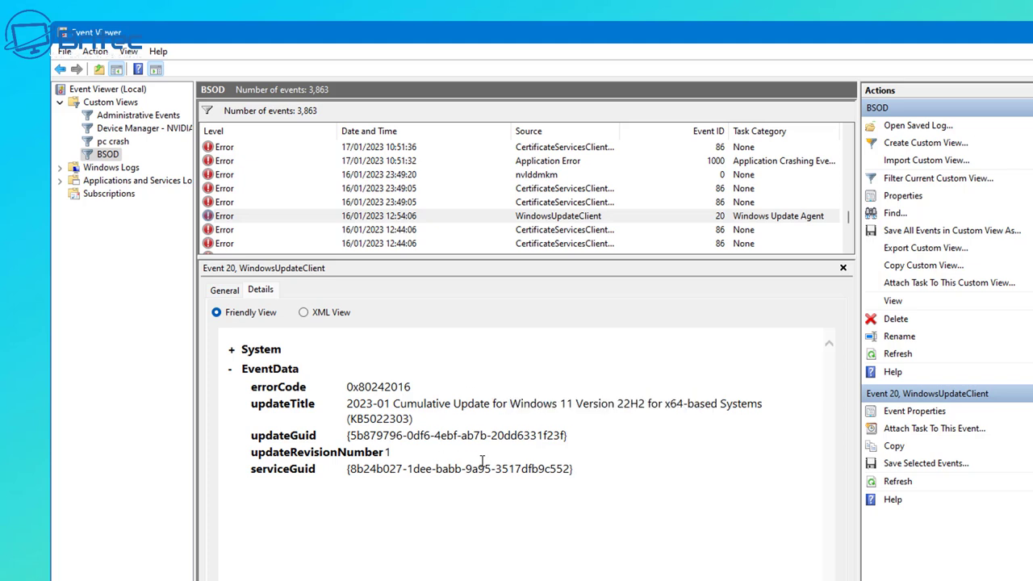
{"action": "left_click", "coordinate": [567, 223]}
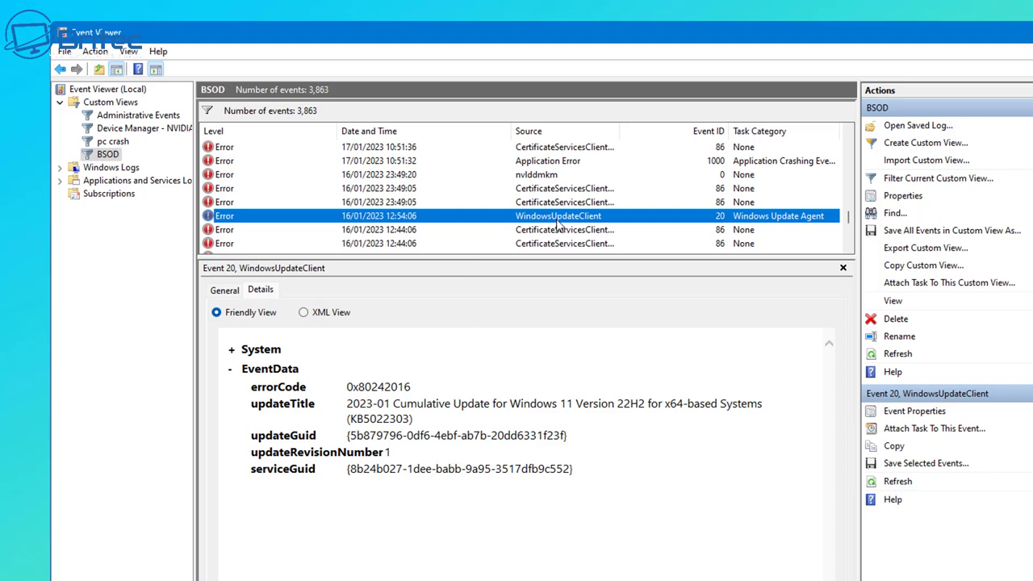
Step: Sort the BSOD events by Task Category, then cancel Save Selected Events
{"action": "scroll", "coordinate": [557, 224], "scroll_direction": "down", "scroll_amount": 5}
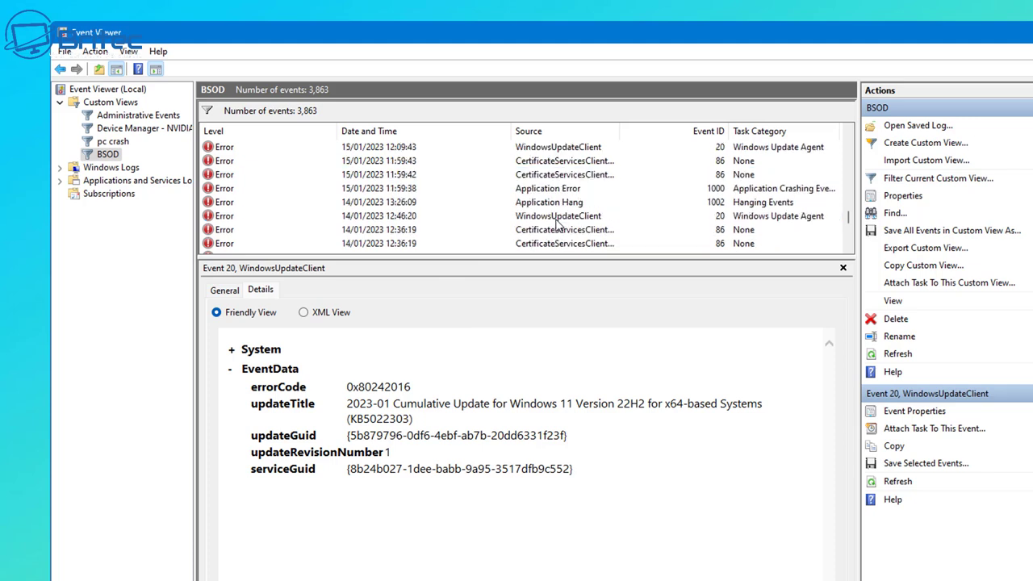
{"action": "left_click", "coordinate": [775, 136]}
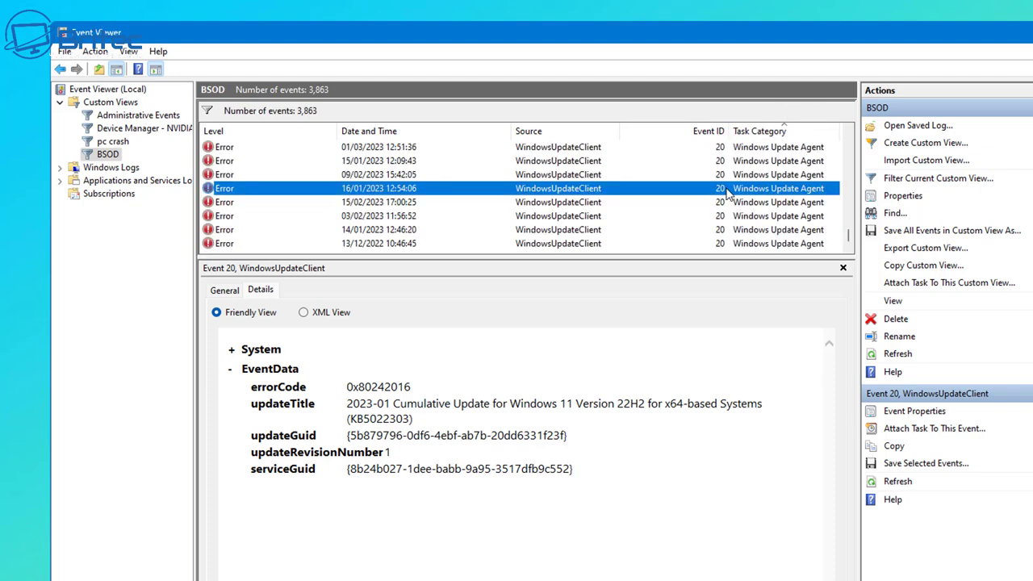
{"action": "left_click_drag", "start_coordinate": [854, 241], "coordinate": [846, 140]}
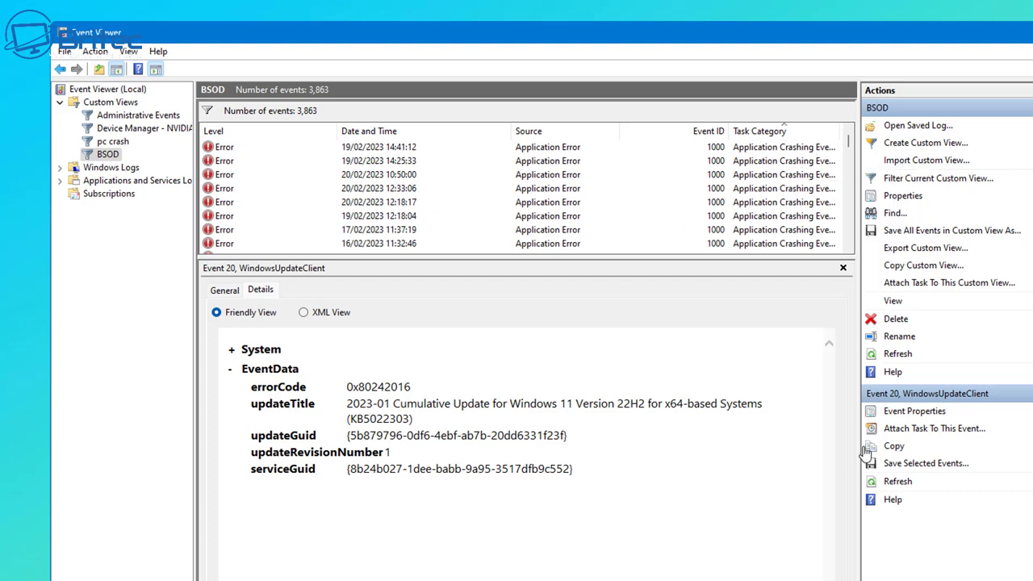
{"action": "left_click", "coordinate": [920, 465]}
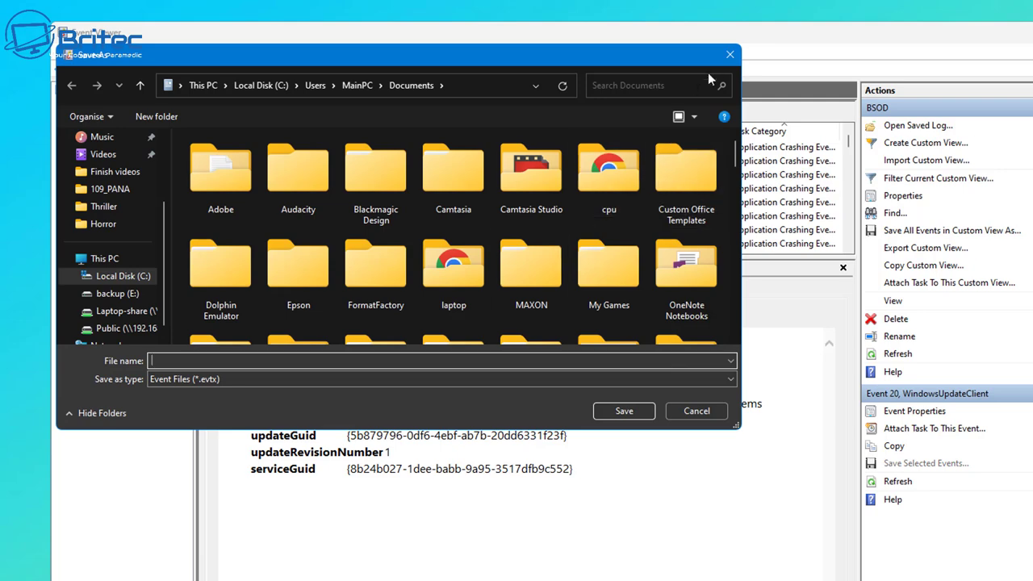
{"action": "left_click", "coordinate": [729, 54]}
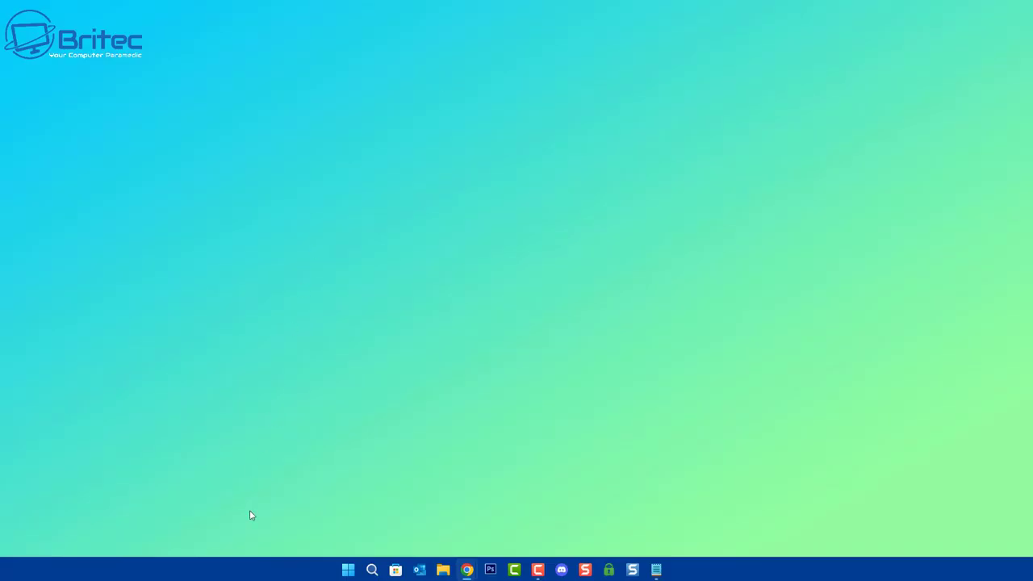
{"action": "left_click", "coordinate": [443, 569]}
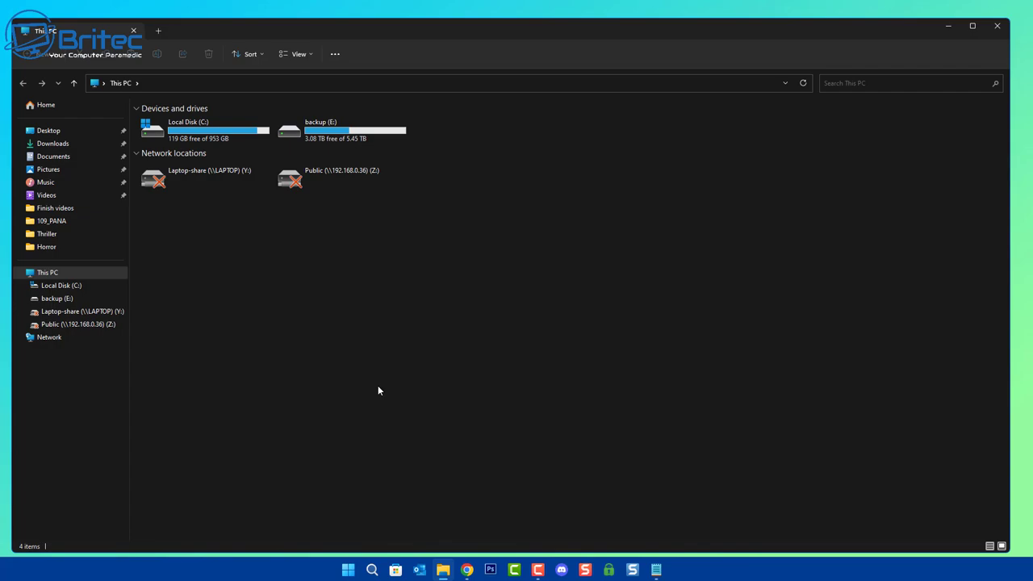
{"action": "double_click", "coordinate": [202, 133]}
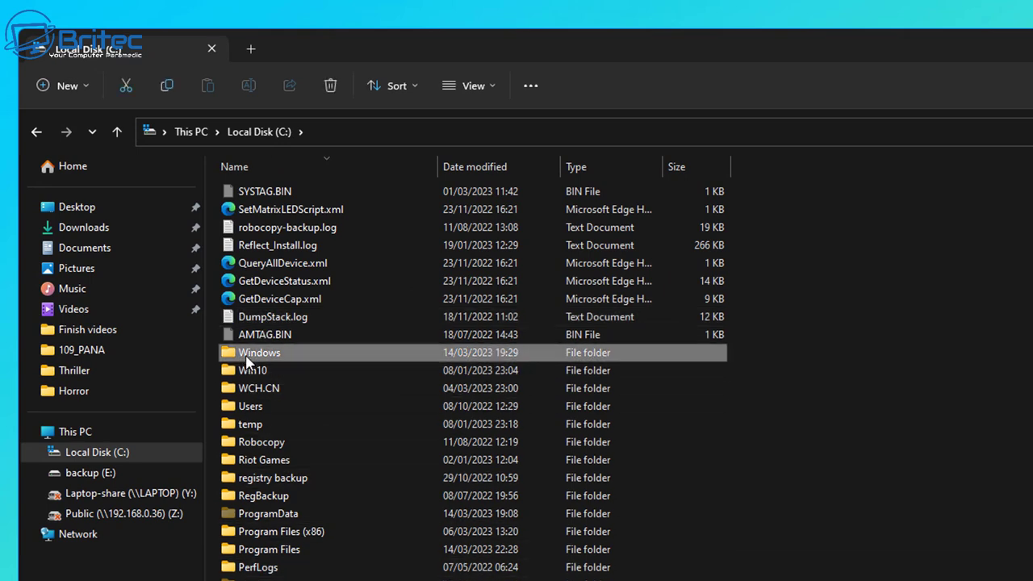
{"action": "double_click", "coordinate": [247, 353]}
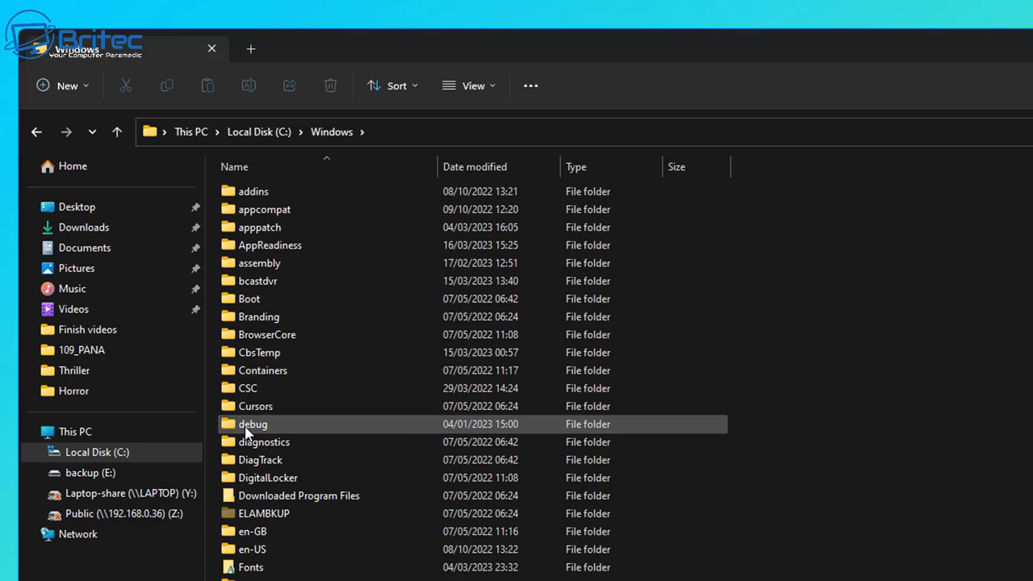
{"action": "scroll", "coordinate": [247, 432], "scroll_direction": "down", "scroll_amount": 6}
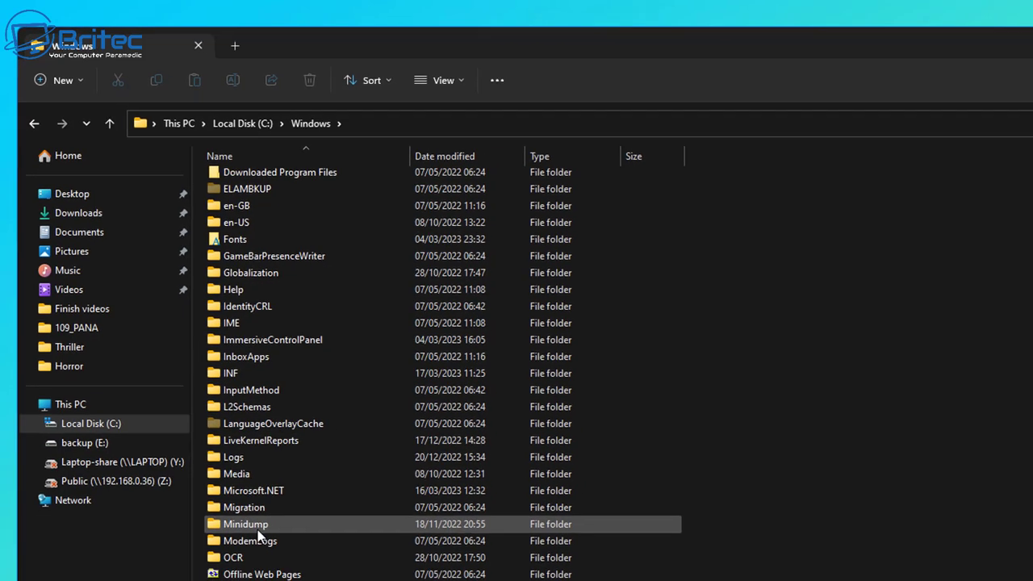
{"action": "double_click", "coordinate": [241, 492]}
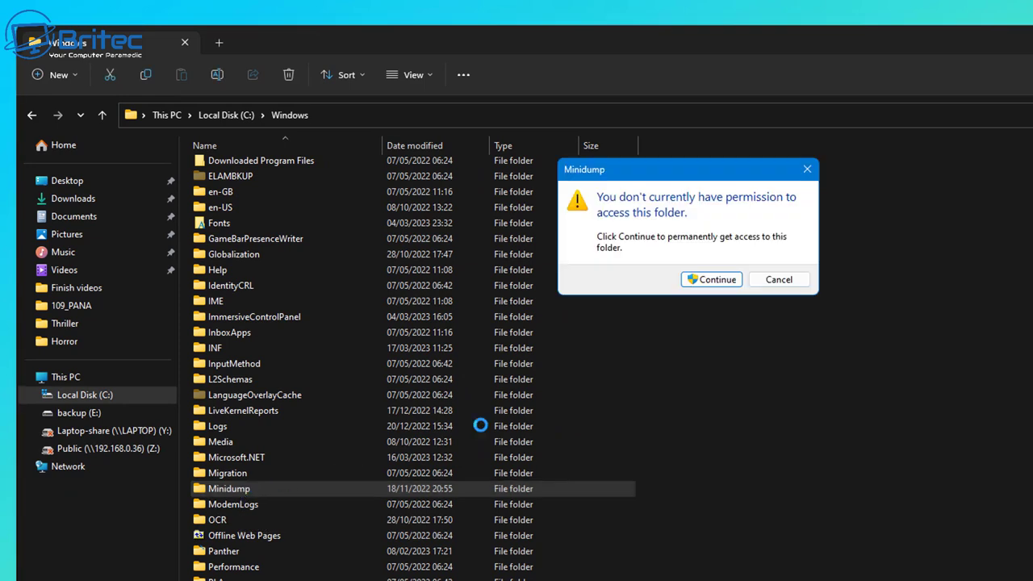
{"action": "left_click", "coordinate": [717, 280]}
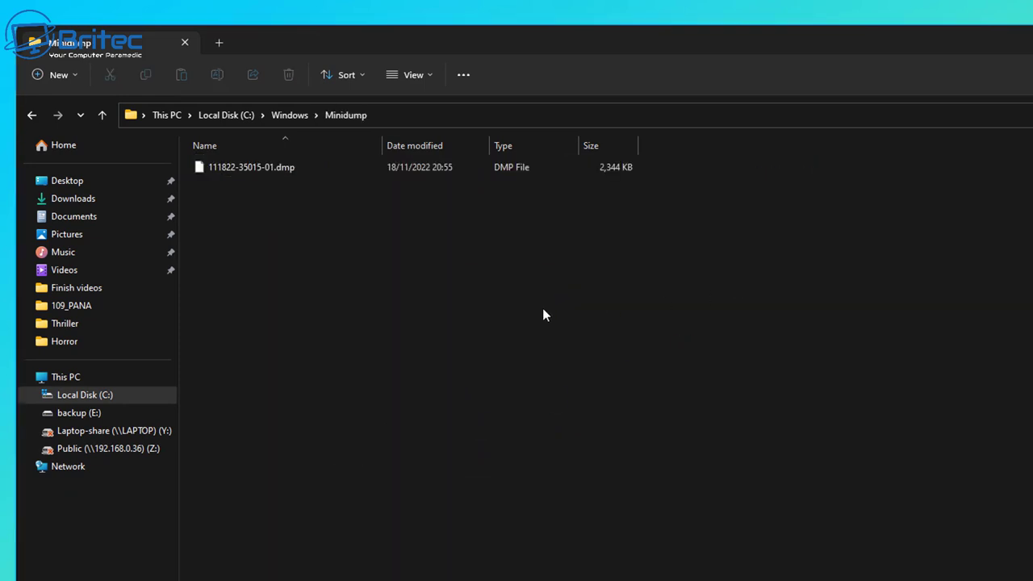
{"action": "left_click", "coordinate": [236, 170]}
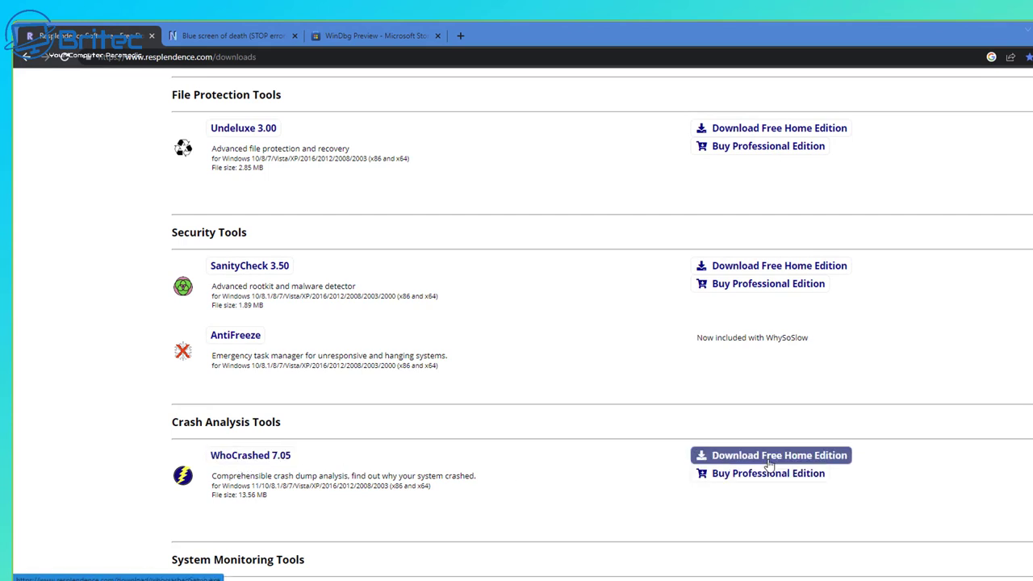
Step: View the NirSoft BlueScreenView page, then the WinDbg Preview Microsoft Store page
{"action": "left_click", "coordinate": [214, 34]}
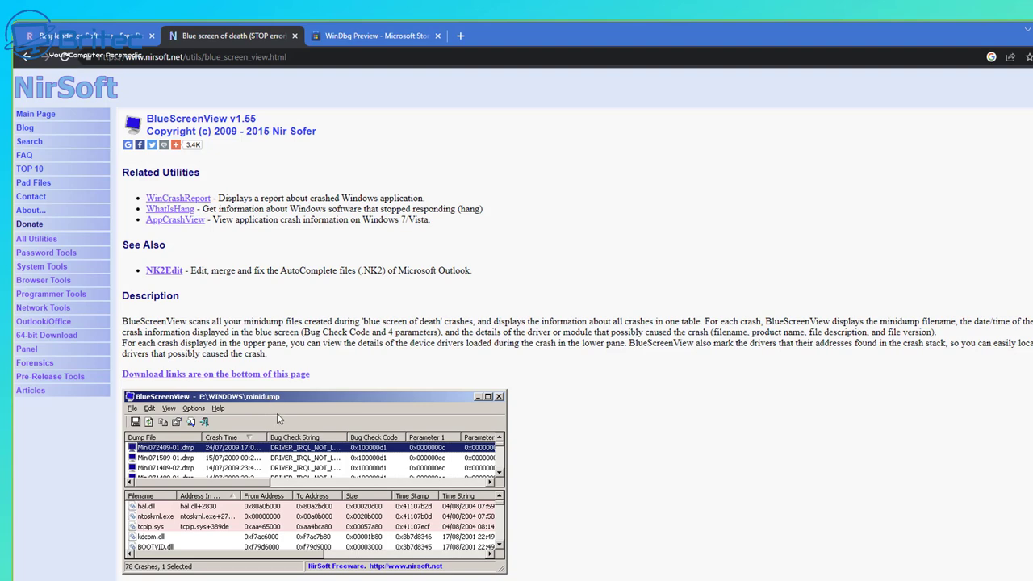
{"action": "left_click", "coordinate": [369, 36]}
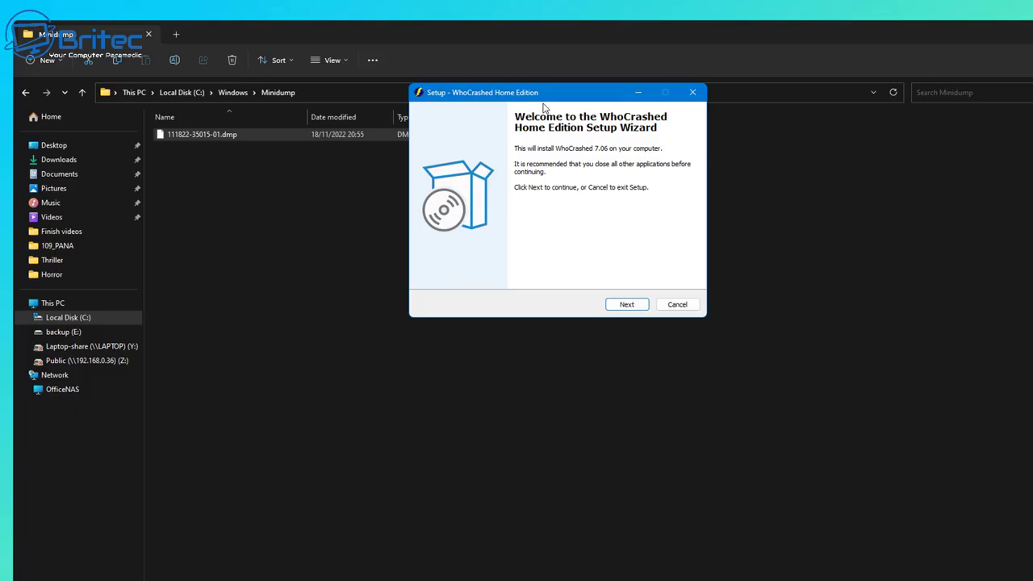
Step: Install WhoCrashed 7.06 with default location, Start menu folder and desktop shortcut, launching it afterwards
{"action": "left_click_drag", "start_coordinate": [563, 96], "coordinate": [519, 203]}
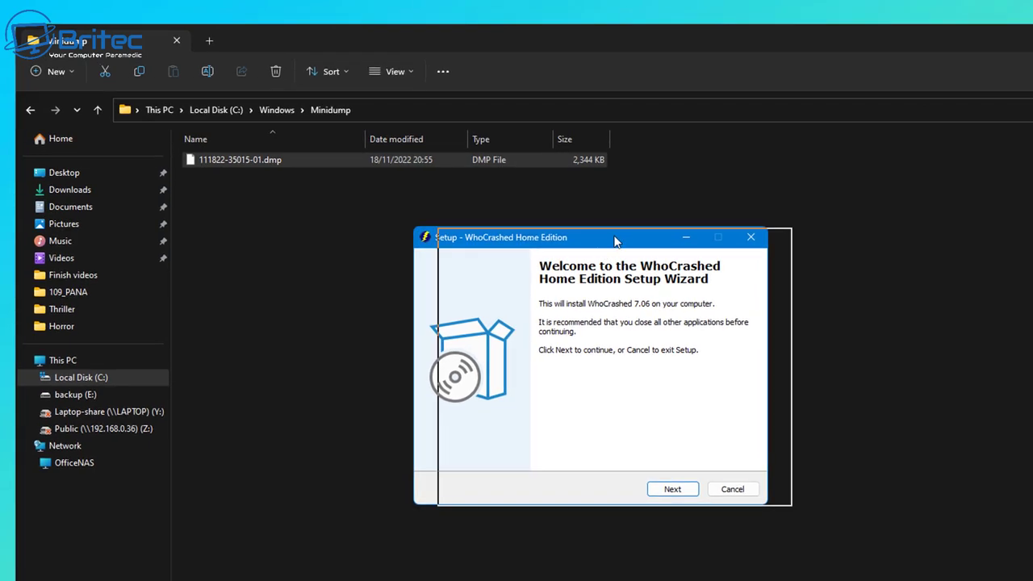
{"action": "left_click_drag", "start_coordinate": [615, 242], "coordinate": [639, 243]}
{"action": "left_click", "coordinate": [697, 493]}
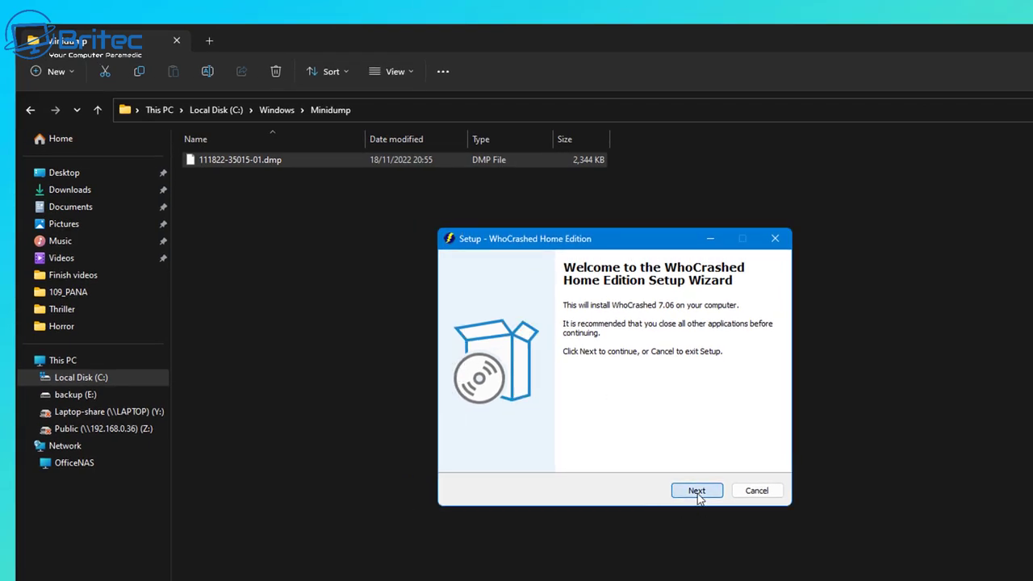
{"action": "left_click", "coordinate": [490, 447]}
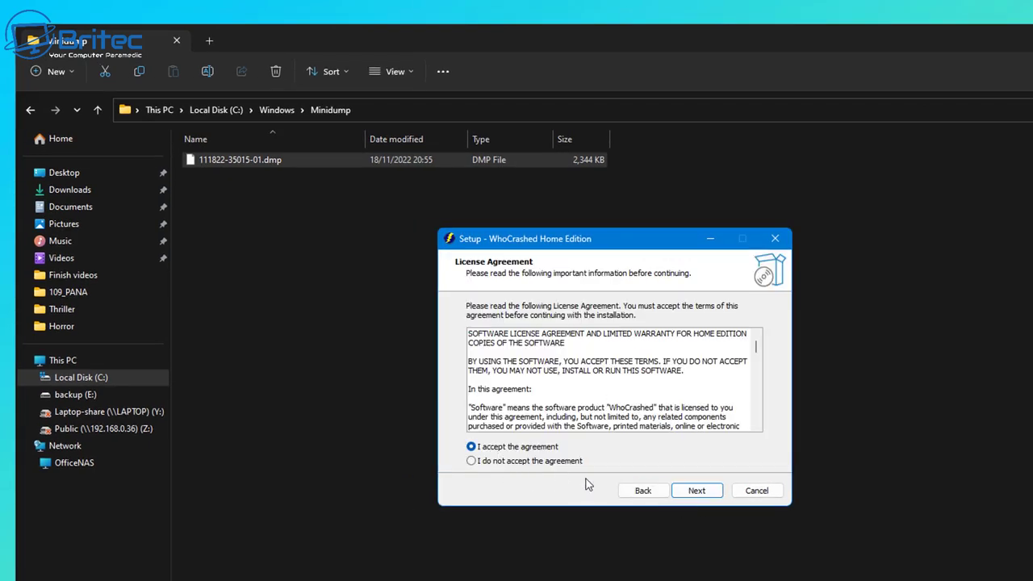
{"action": "left_click", "coordinate": [695, 490]}
{"action": "left_click", "coordinate": [690, 498]}
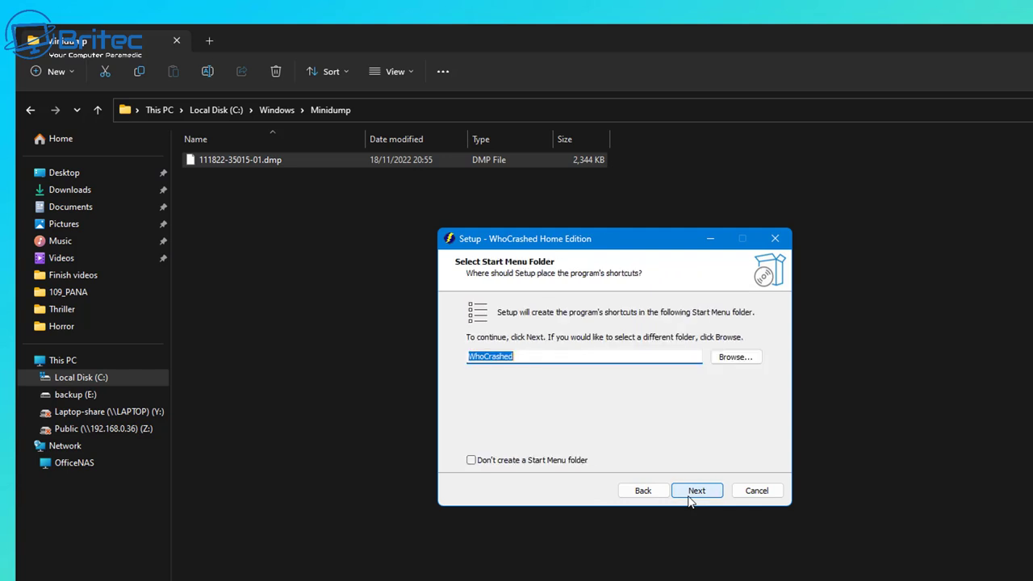
{"action": "left_click", "coordinate": [690, 497]}
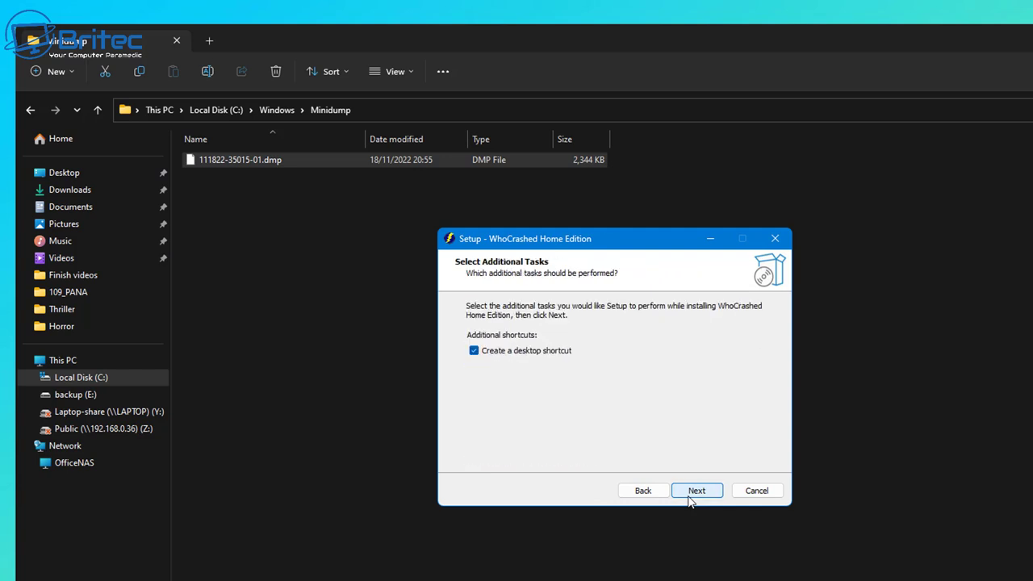
{"action": "left_click", "coordinate": [689, 497]}
{"action": "left_click", "coordinate": [691, 497]}
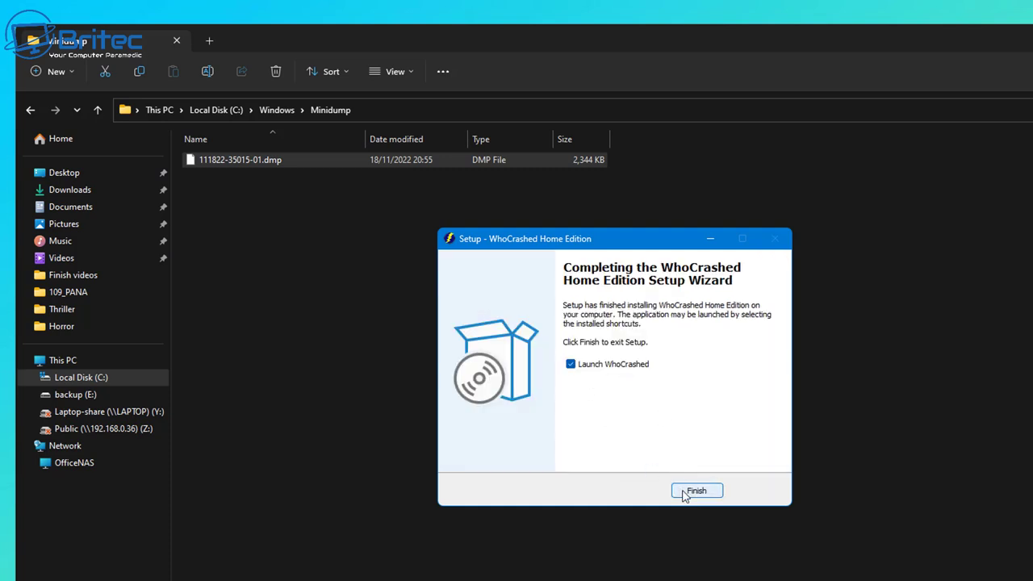
{"action": "left_click", "coordinate": [693, 494]}
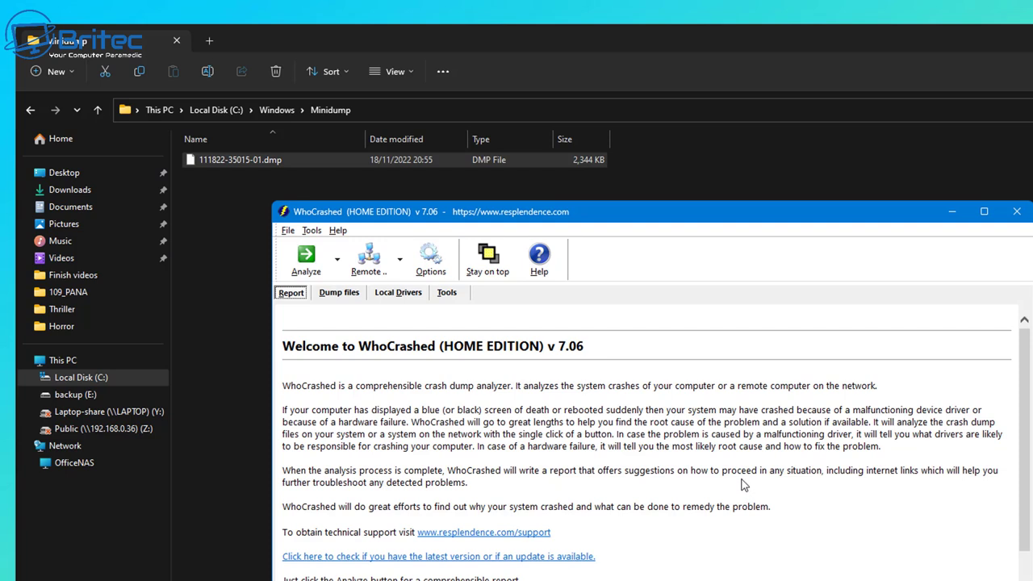
Step: Analyze the local crash dumps and scroll the report down to System Information
{"action": "left_click", "coordinate": [313, 259]}
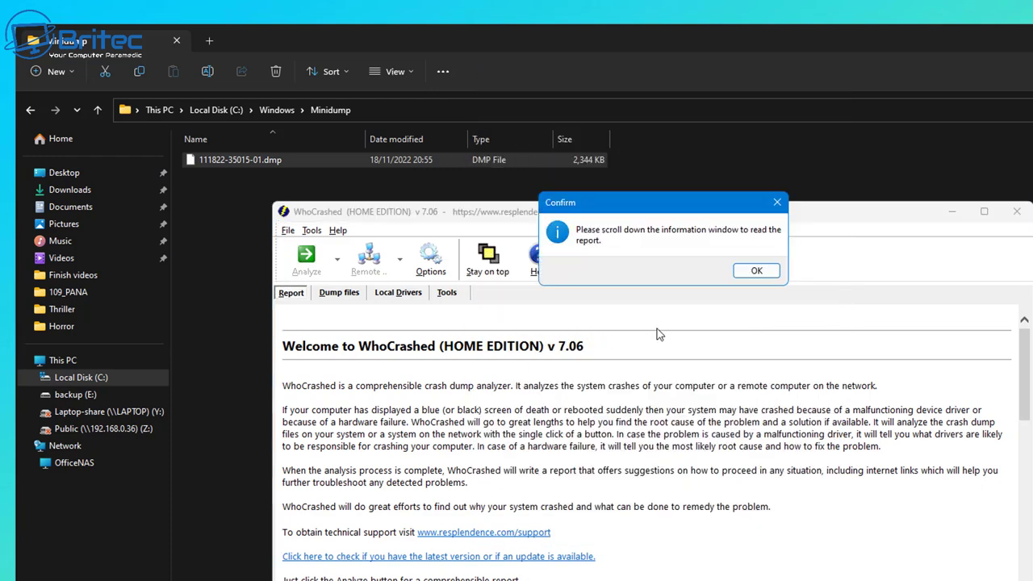
{"action": "left_click", "coordinate": [756, 270]}
{"action": "left_click_drag", "start_coordinate": [1027, 353], "coordinate": [1027, 461]}
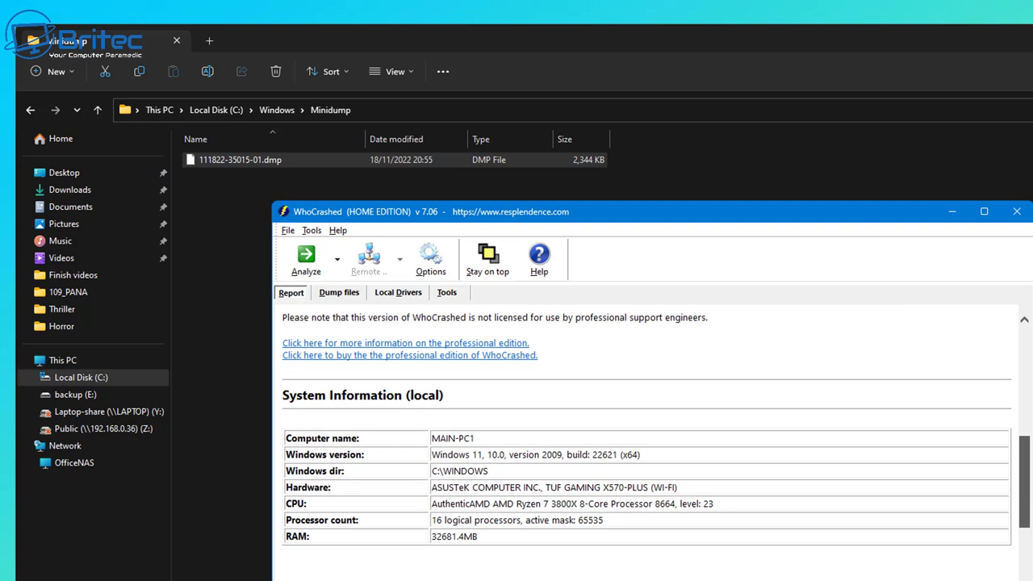
Step: Scroll the WhoCrashed report to its conclusion and look up the DRIVER_IRQL_NOT_LESS_OR_EQUAL bugcheck on Google
{"action": "scroll", "coordinate": [923, 461], "scroll_direction": "down", "scroll_amount": 1}
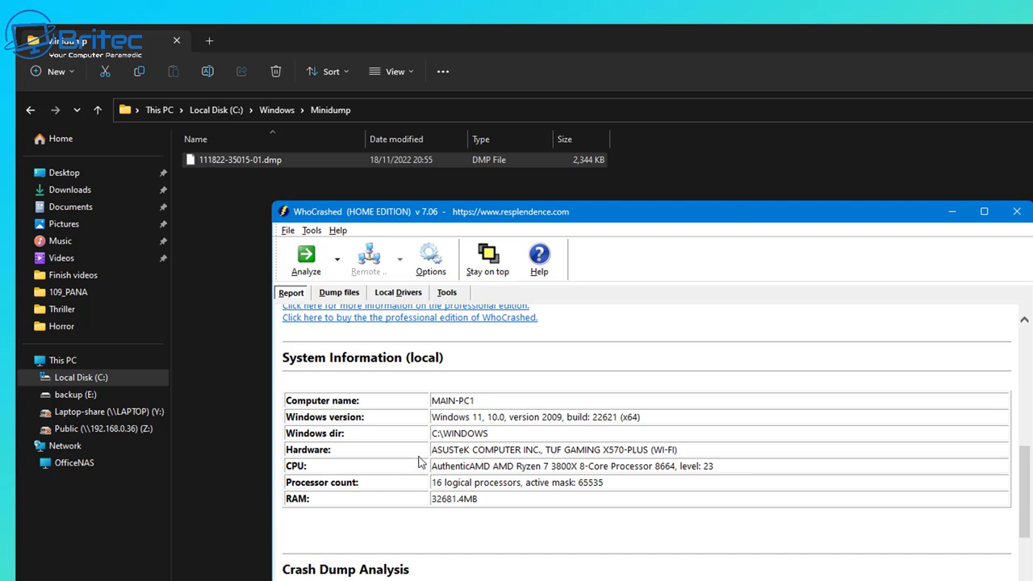
{"action": "scroll", "coordinate": [416, 464], "scroll_direction": "down", "scroll_amount": 5}
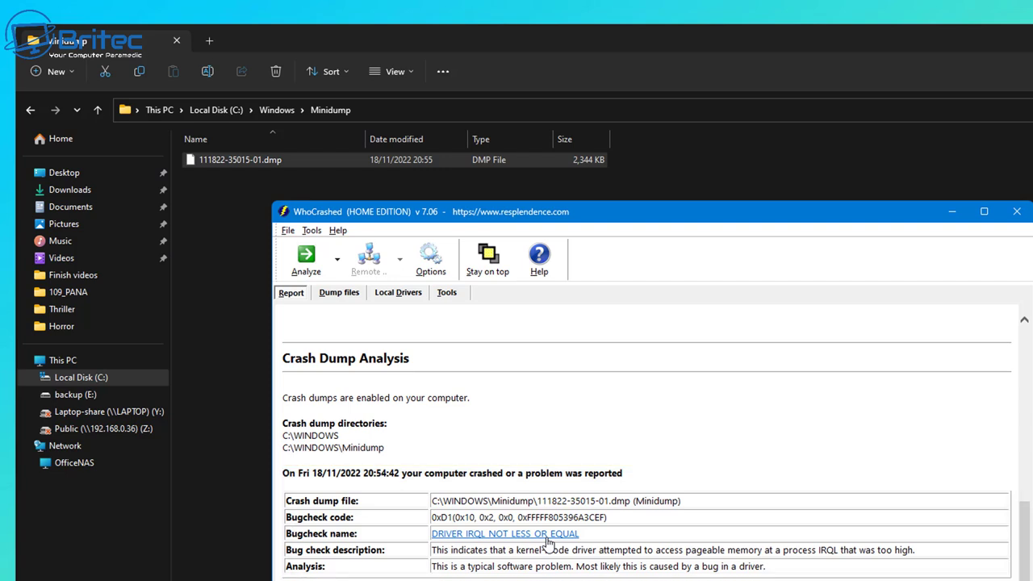
{"action": "scroll", "coordinate": [548, 542], "scroll_direction": "down", "scroll_amount": 3}
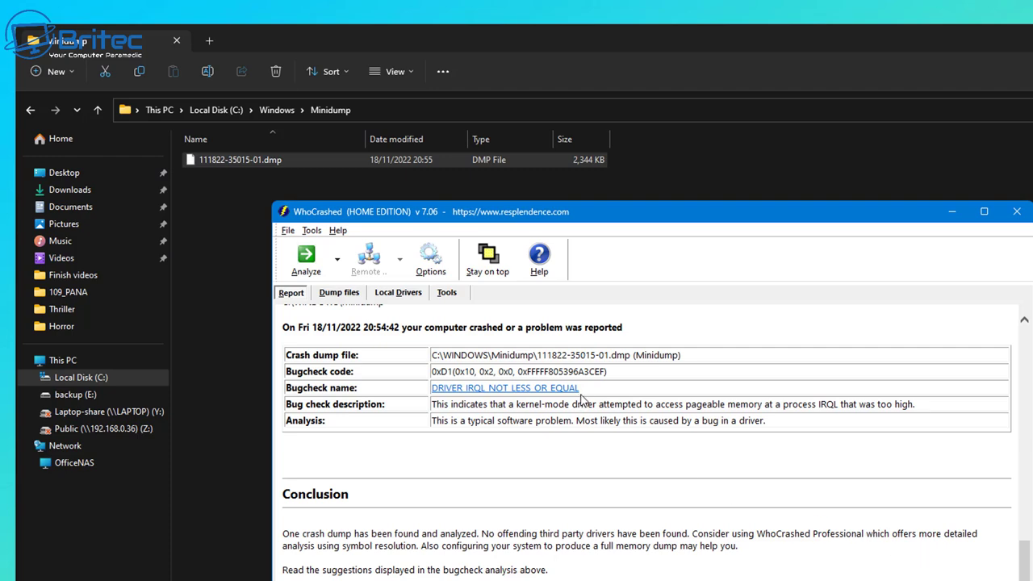
{"action": "left_click", "coordinate": [554, 389]}
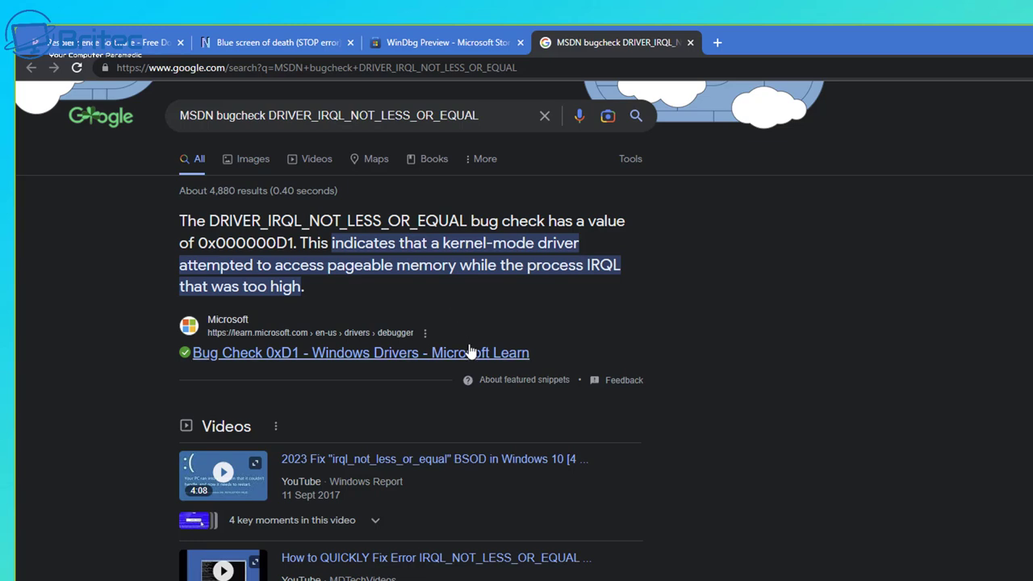
Step: Scroll through the Google results explaining bugcheck 0xD1 as a kernel-mode driver memory fault
{"action": "scroll", "coordinate": [468, 353], "scroll_direction": "down", "scroll_amount": 5}
{"action": "scroll", "coordinate": [473, 355], "scroll_direction": "down", "scroll_amount": 4}
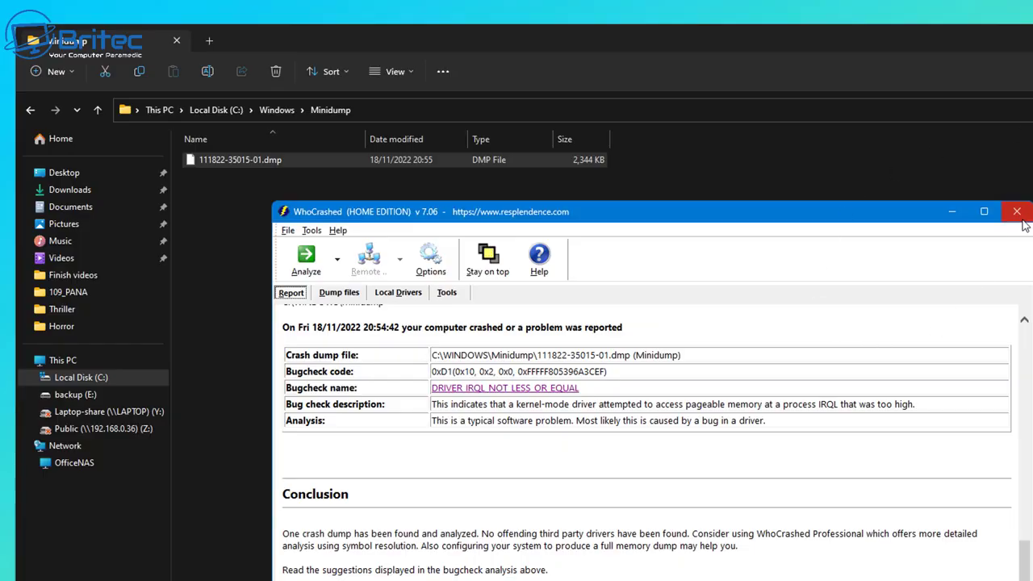
Step: Close WhoCrashed and launch View reliability history by searching 'reliabil' from Start
{"action": "left_click", "coordinate": [1016, 212]}
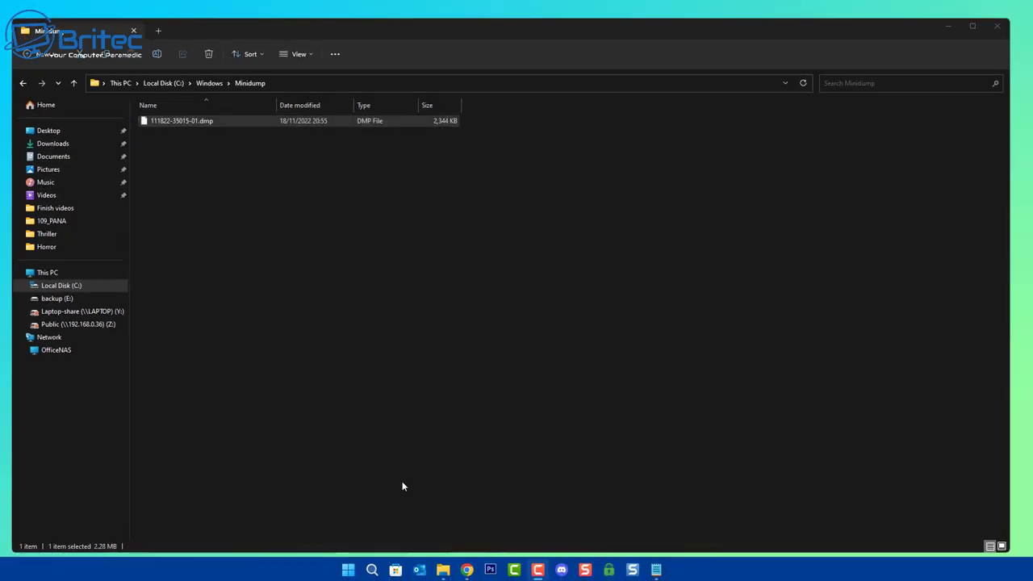
{"action": "left_click", "coordinate": [347, 569]}
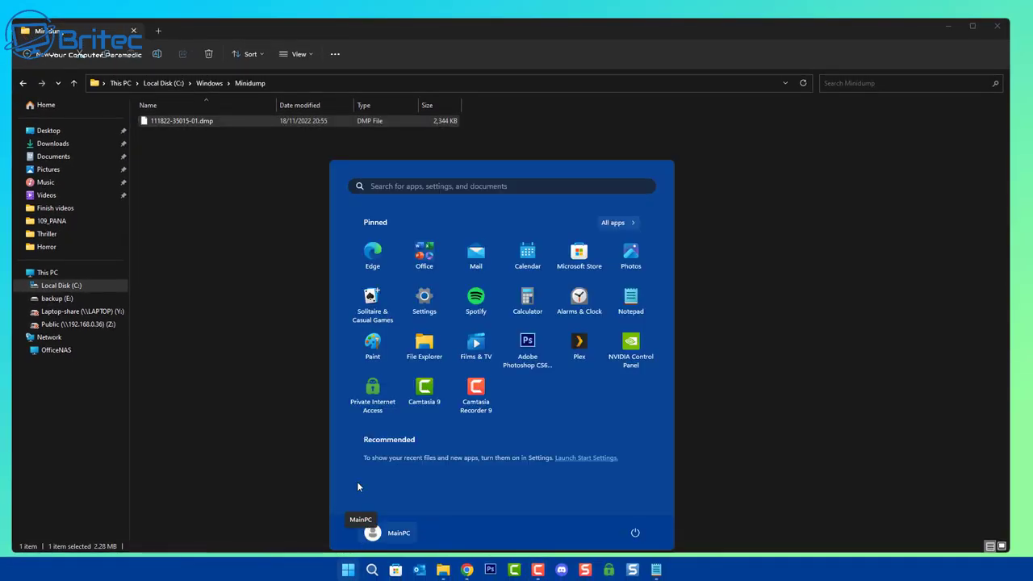
{"action": "left_click", "coordinate": [392, 185]}
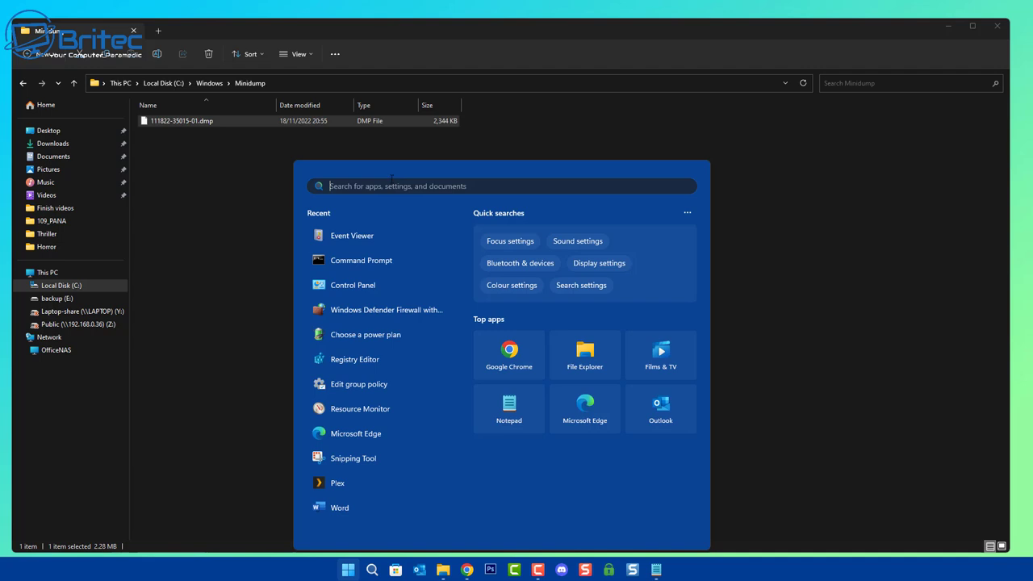
{"action": "type", "text": "re"}
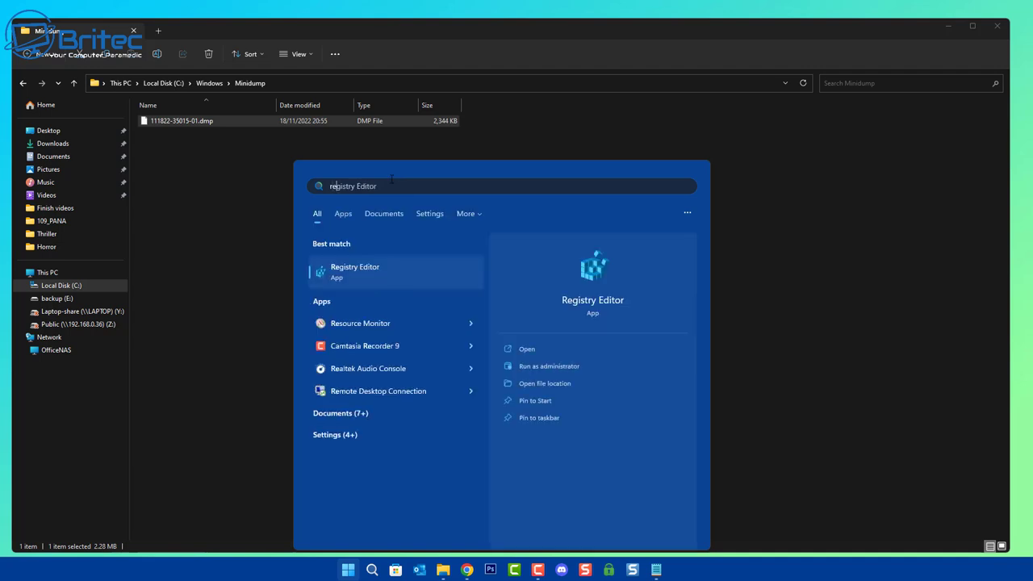
{"action": "type", "text": "lia"}
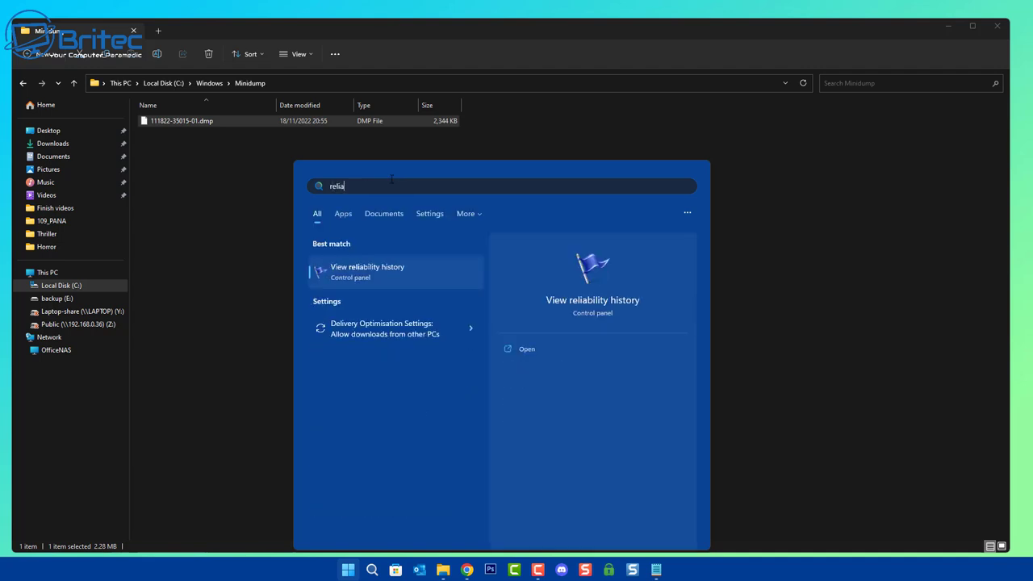
{"action": "type", "text": "bil"}
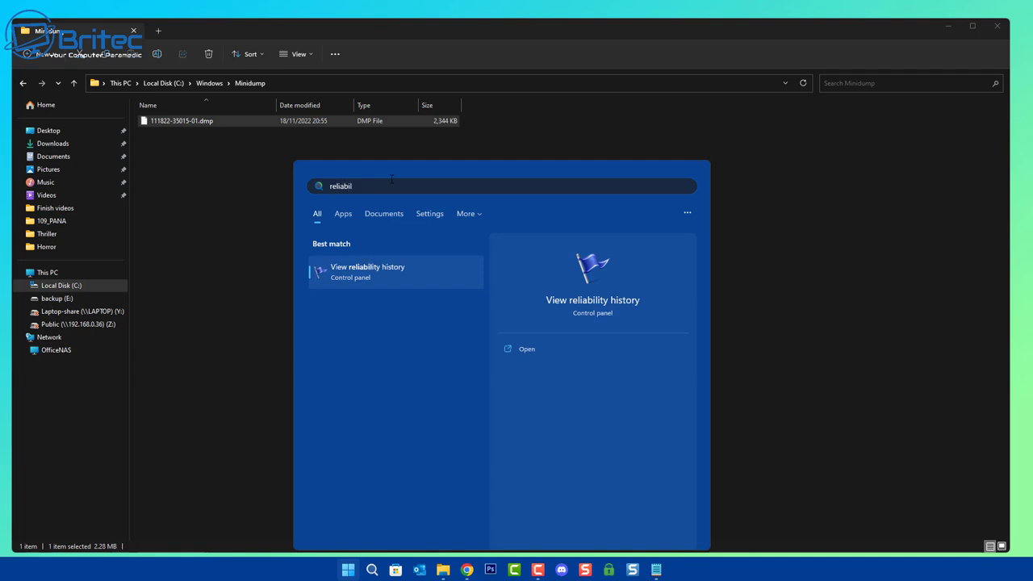
{"action": "left_click", "coordinate": [366, 276]}
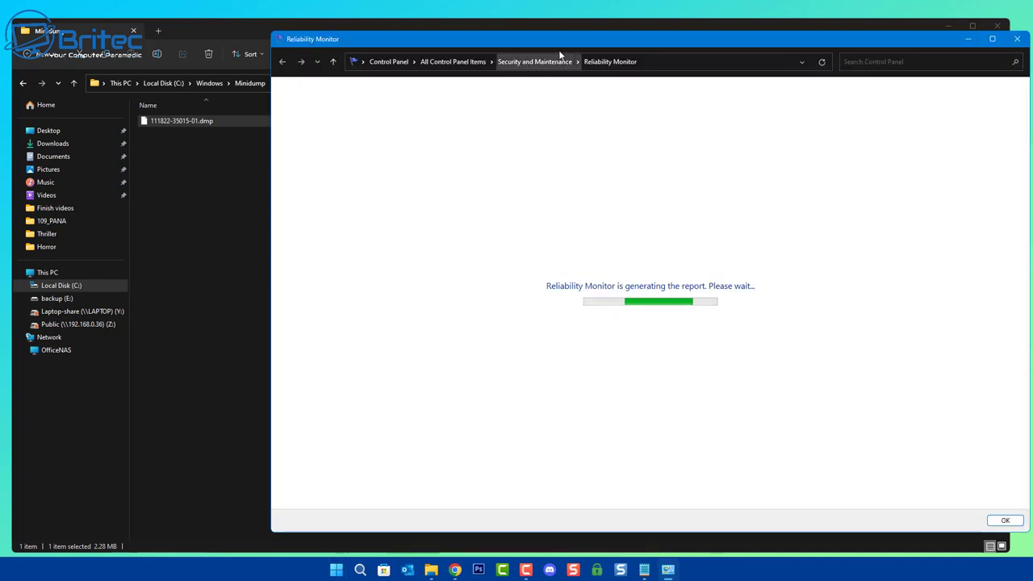
Step: Move the Reliability Monitor window to the upper left and minimize File Explorer behind it
{"action": "left_click_drag", "start_coordinate": [562, 40], "coordinate": [457, 50]}
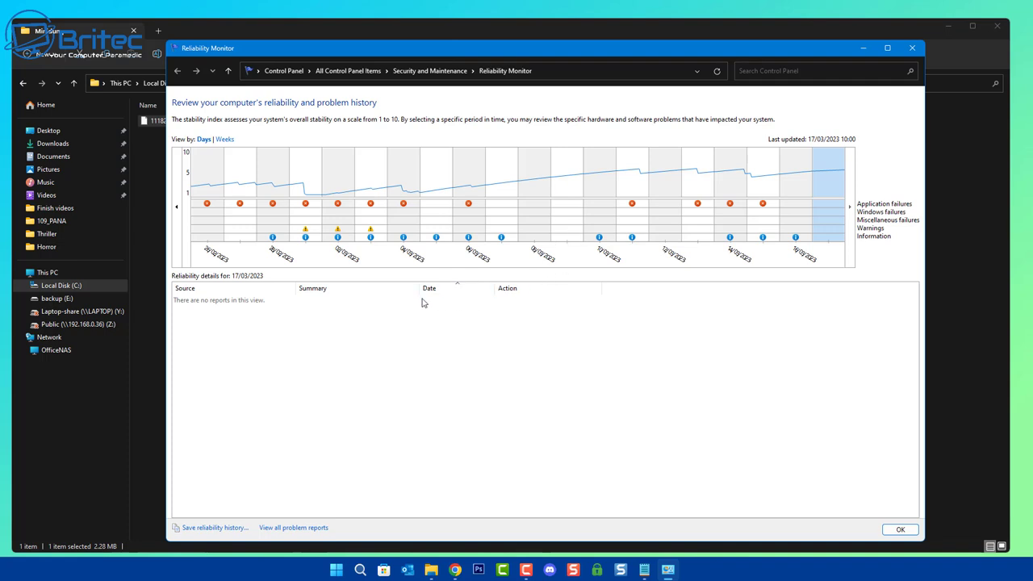
{"action": "left_click_drag", "start_coordinate": [358, 46], "coordinate": [443, 50]}
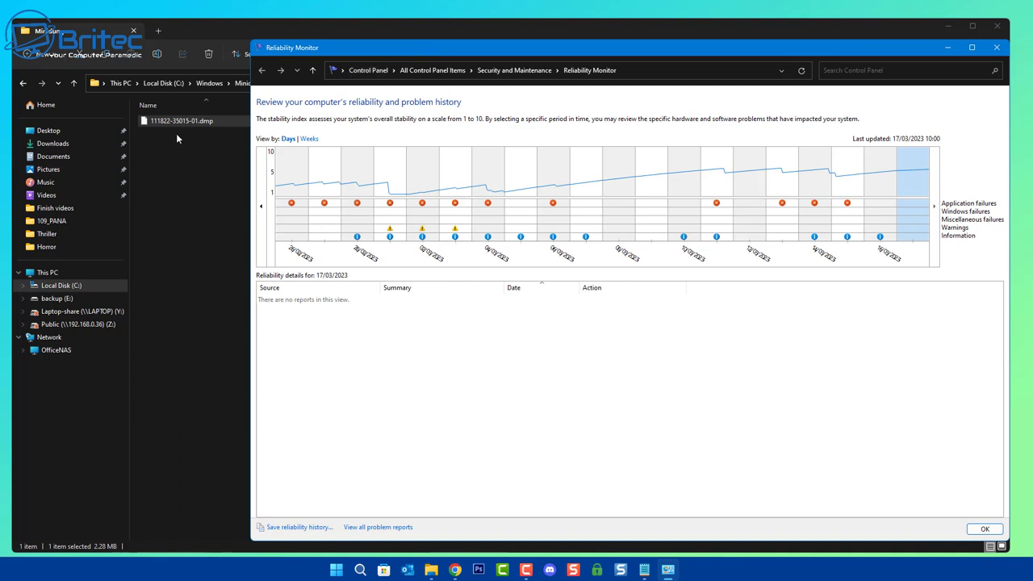
{"action": "left_click_drag", "start_coordinate": [363, 49], "coordinate": [296, 164]}
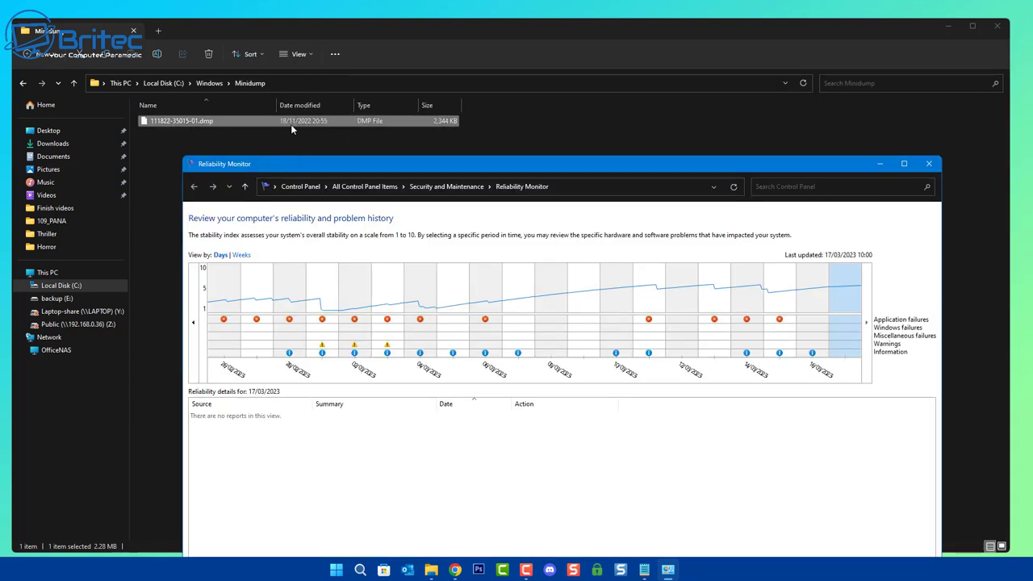
{"action": "left_click_drag", "start_coordinate": [325, 159], "coordinate": [278, 31]}
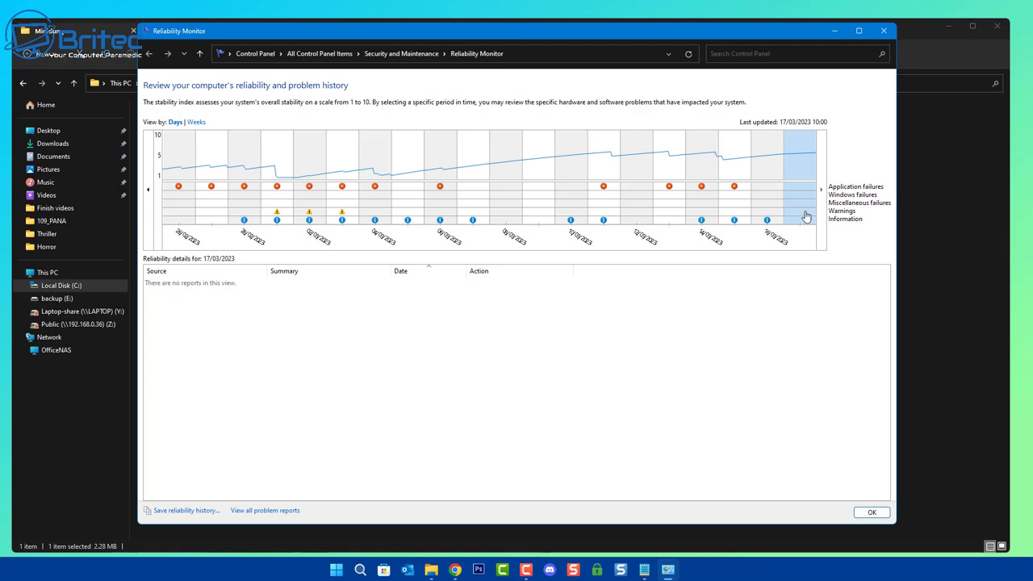
{"action": "left_click", "coordinate": [949, 26]}
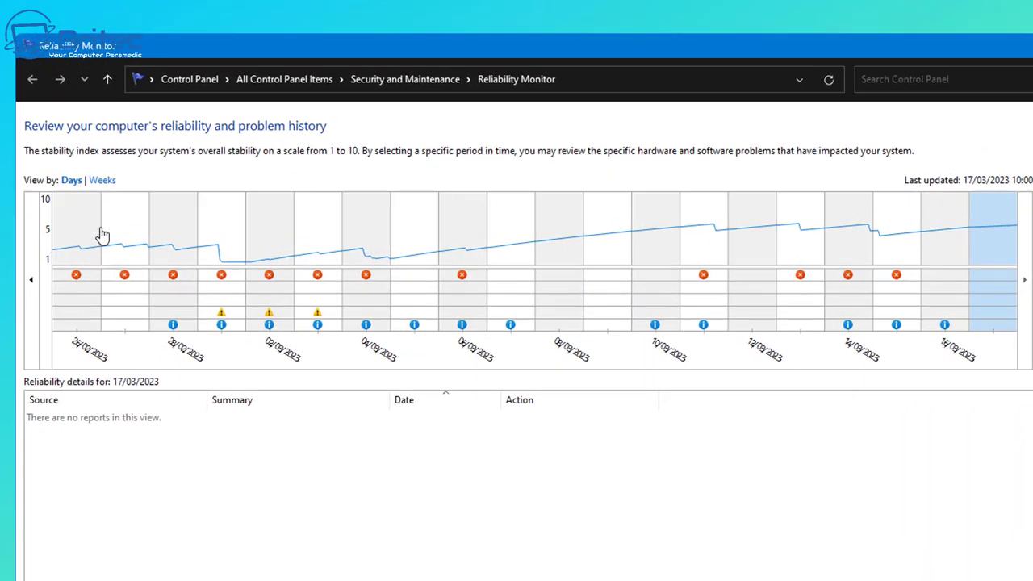
Step: Inspect the recorded events for 28/02, 23/02 and 22/02/2023, shifting the chart to earlier days
{"action": "left_click", "coordinate": [174, 326]}
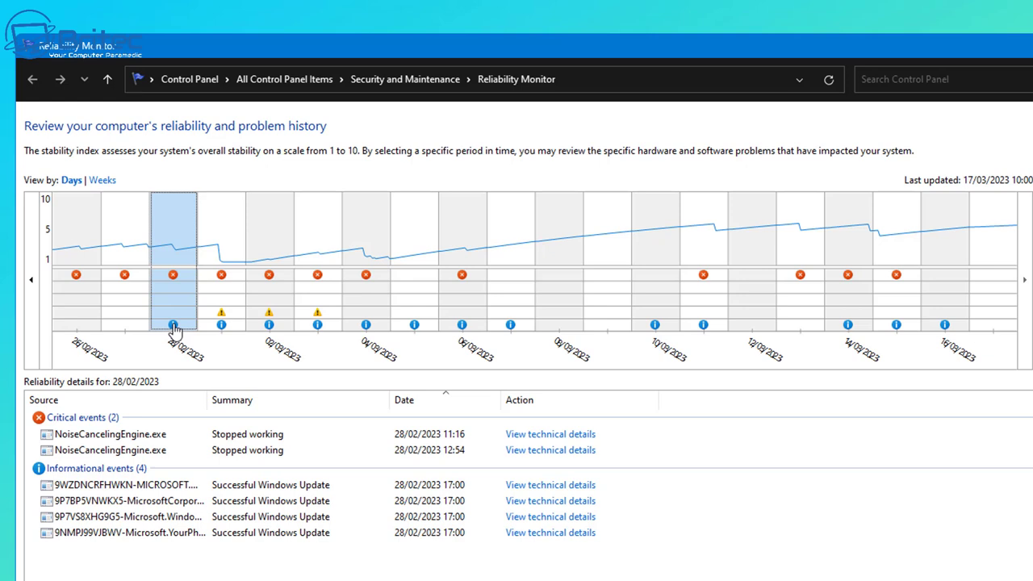
{"action": "left_click", "coordinate": [32, 282]}
{"action": "left_click", "coordinate": [31, 281]}
{"action": "left_click", "coordinate": [32, 282]}
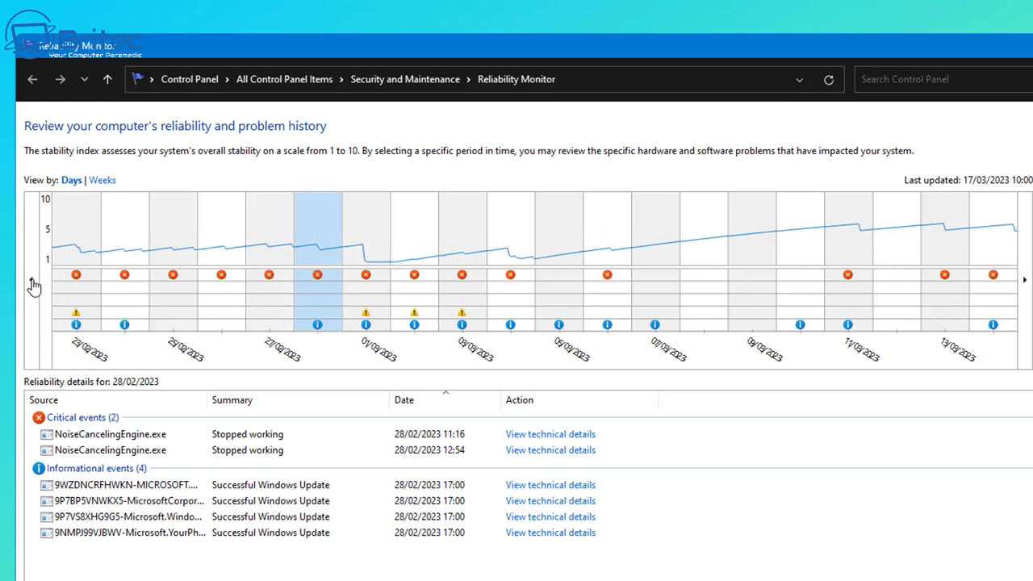
{"action": "left_click", "coordinate": [32, 281]}
{"action": "left_click", "coordinate": [31, 282]}
{"action": "left_click", "coordinate": [32, 282]}
{"action": "left_click", "coordinate": [31, 281]}
{"action": "left_click", "coordinate": [31, 282]}
{"action": "left_click", "coordinate": [32, 281]}
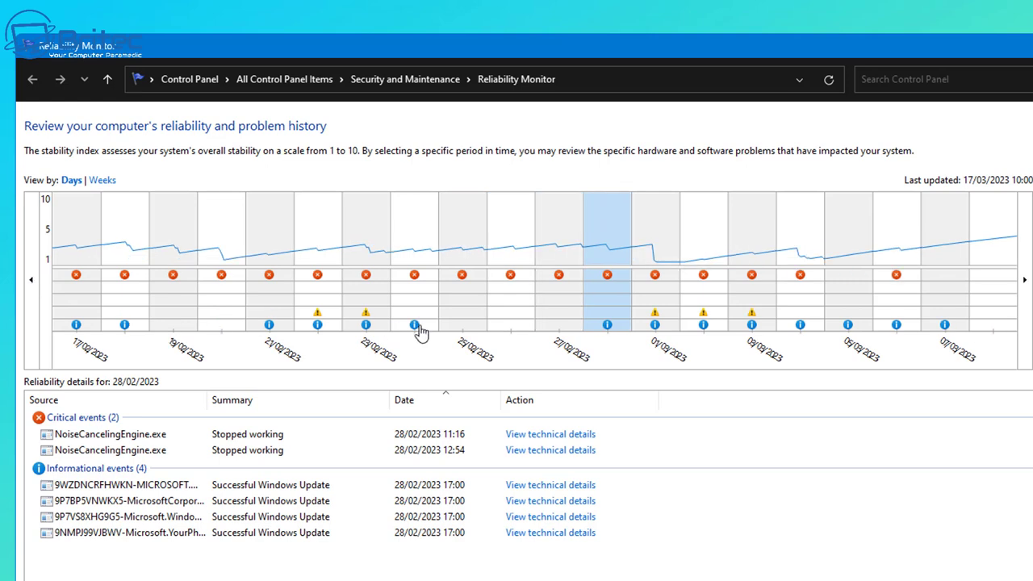
{"action": "left_click", "coordinate": [365, 321]}
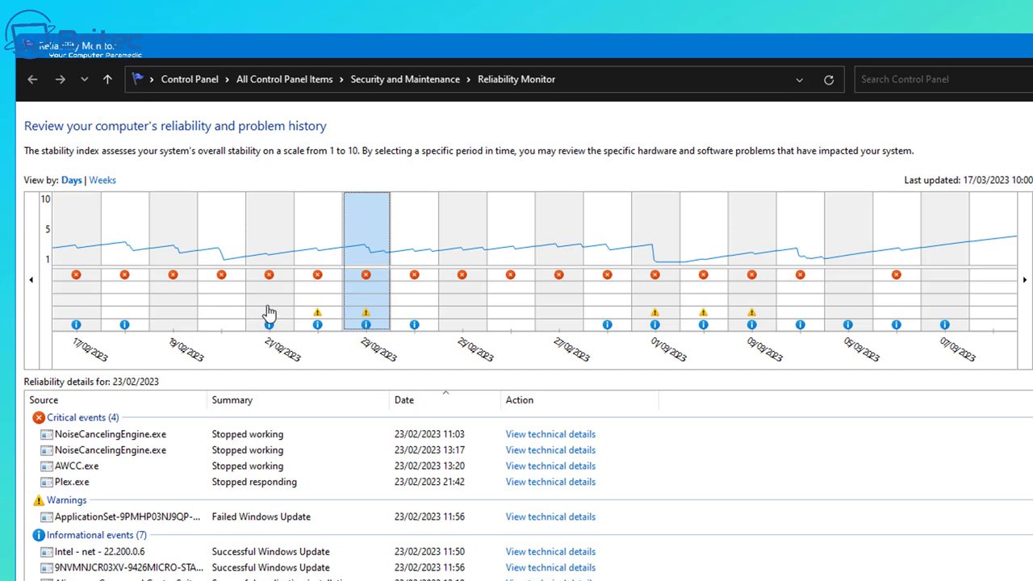
{"action": "left_click", "coordinate": [317, 320]}
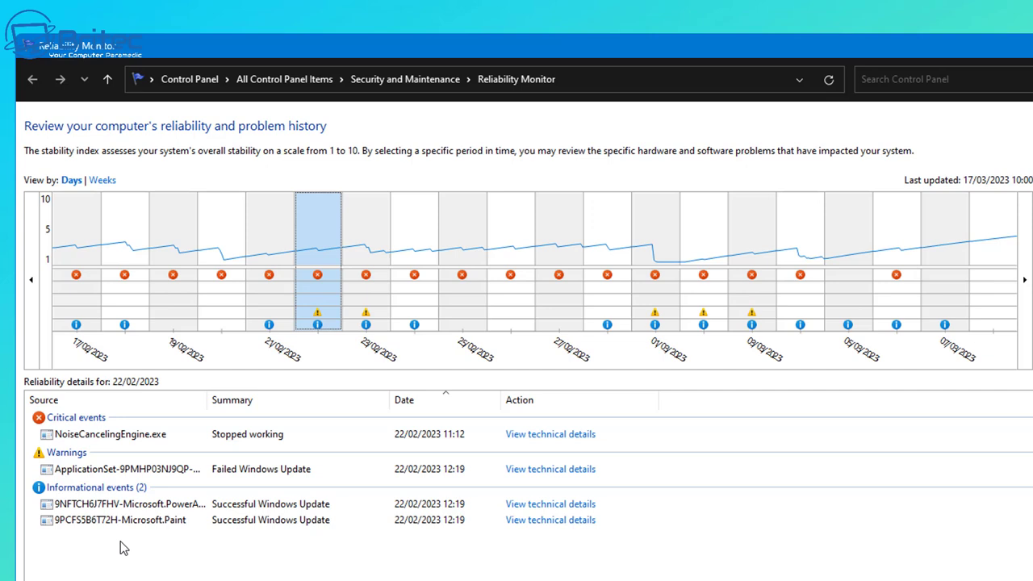
{"action": "left_click", "coordinate": [31, 280]}
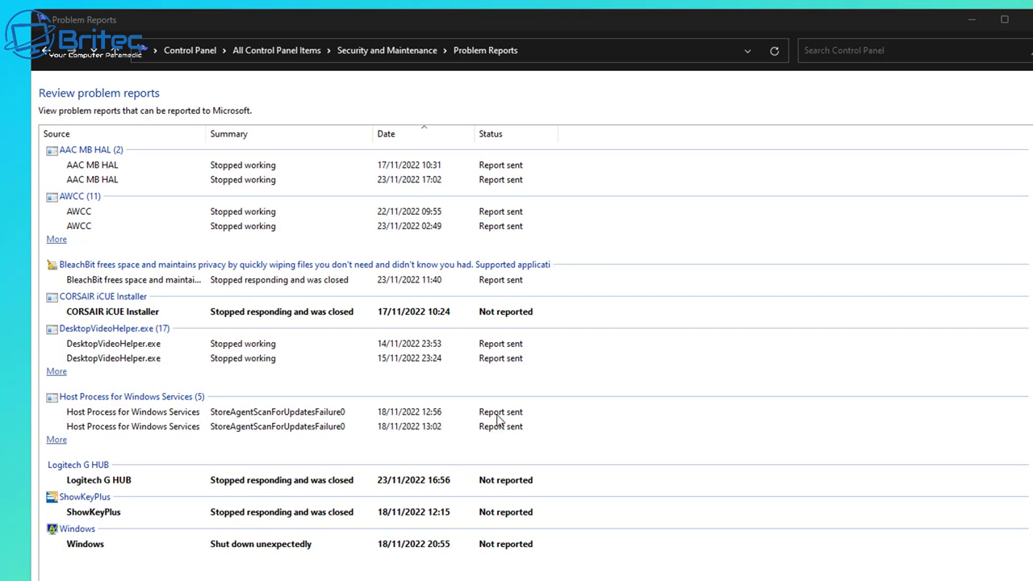
Step: Open the Host Process 12:56 report details, highlight its ClientAppId value 'Update;', and return to the list
{"action": "left_click", "coordinate": [439, 415]}
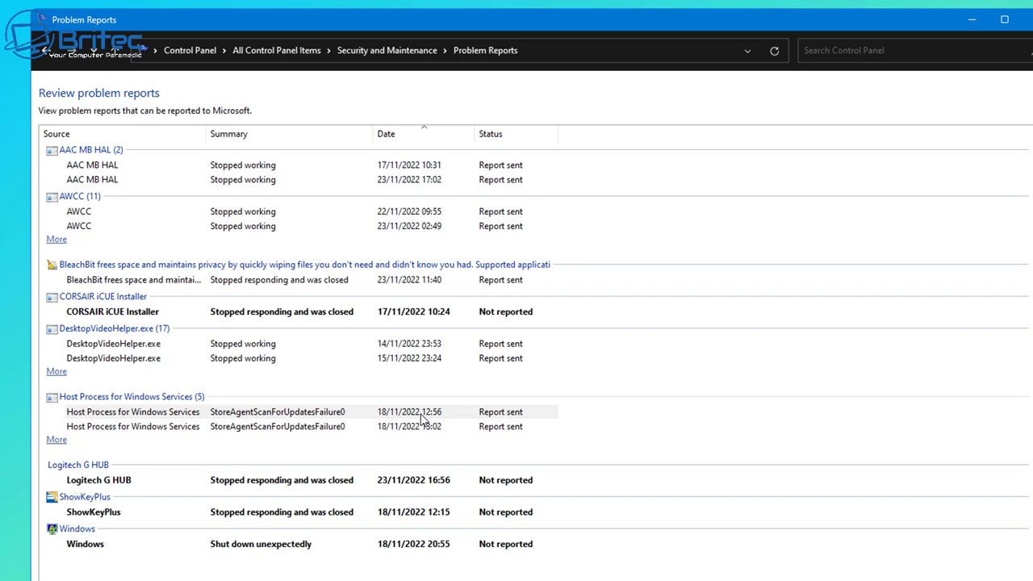
{"action": "double_click", "coordinate": [242, 416]}
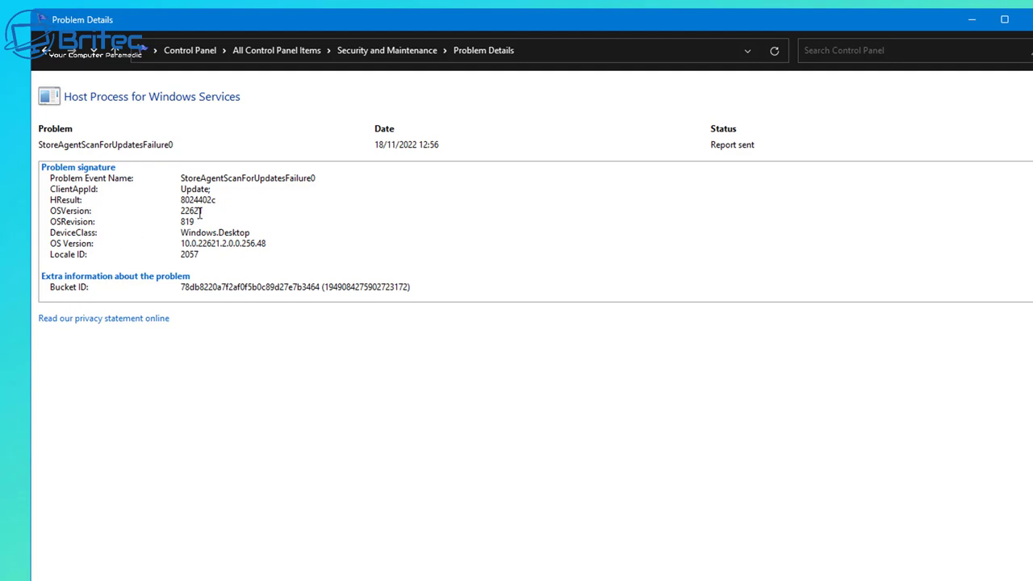
{"action": "left_click_drag", "start_coordinate": [214, 189], "coordinate": [174, 189]}
{"action": "left_click", "coordinate": [44, 51]}
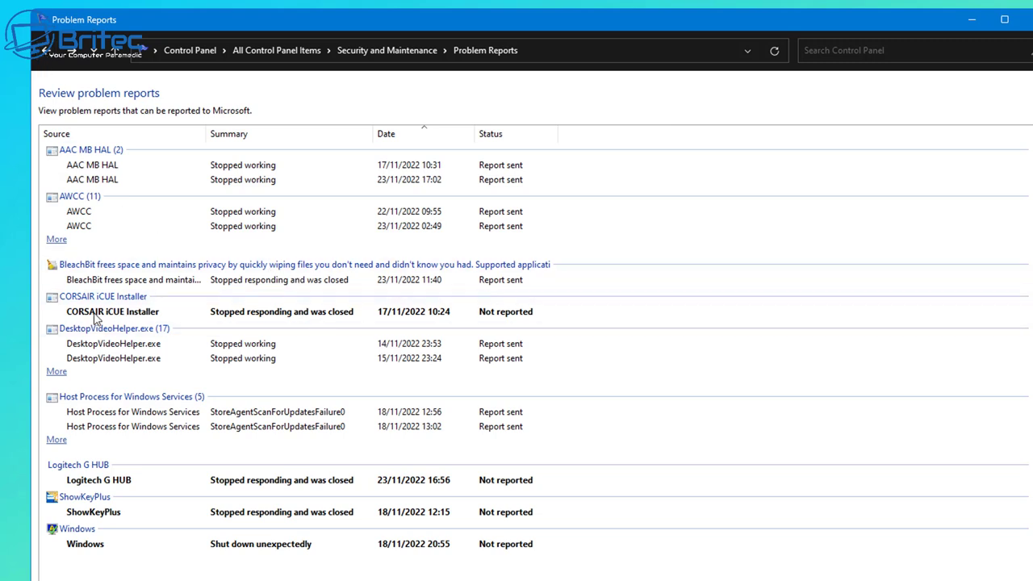
Step: Inspect the CORSAIR iCUE Installer report's AppHangB1 event, then go back and close Reliability Monitor
{"action": "left_click", "coordinate": [238, 320]}
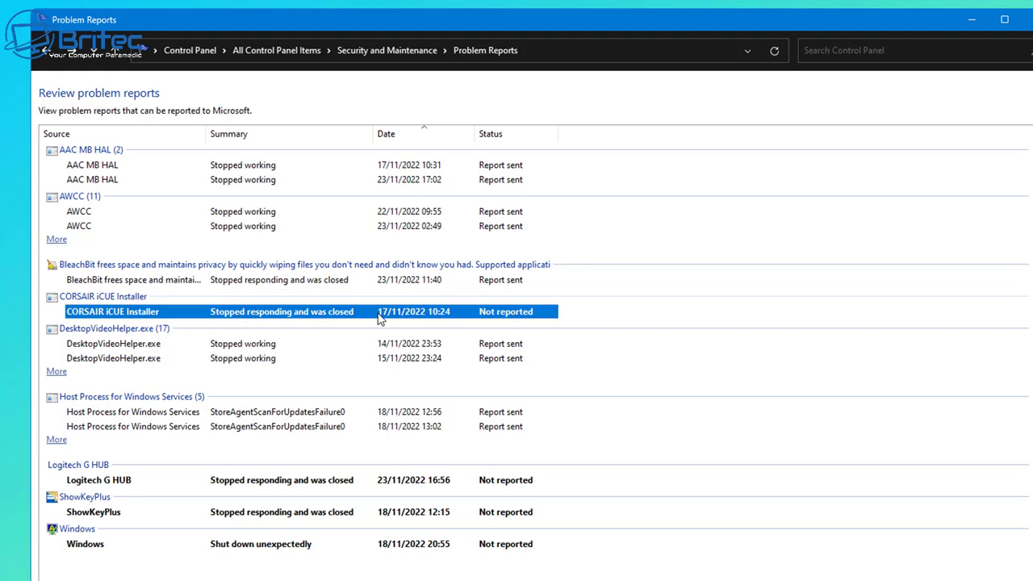
{"action": "double_click", "coordinate": [292, 316]}
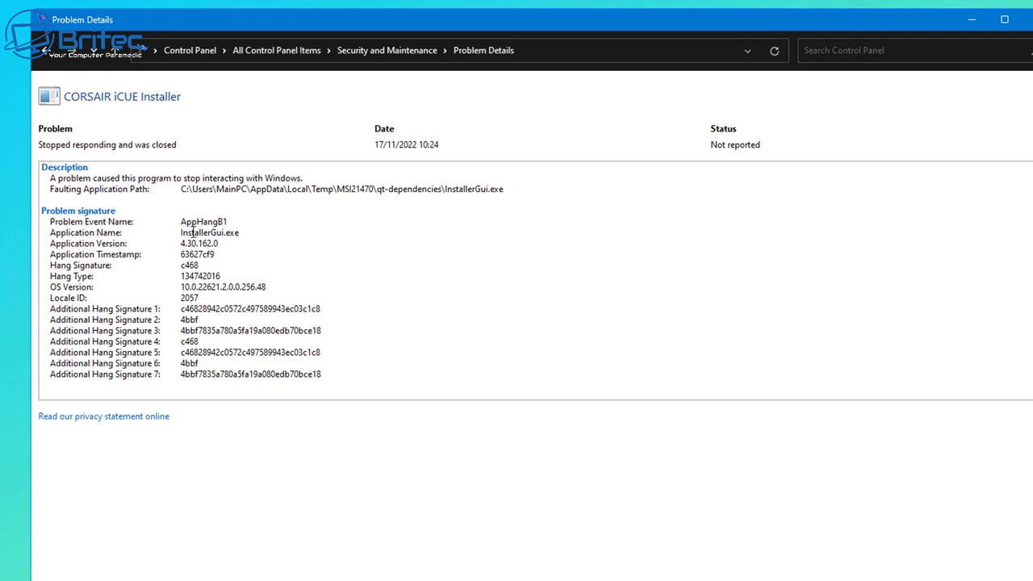
{"action": "left_click_drag", "start_coordinate": [177, 221], "coordinate": [231, 221]}
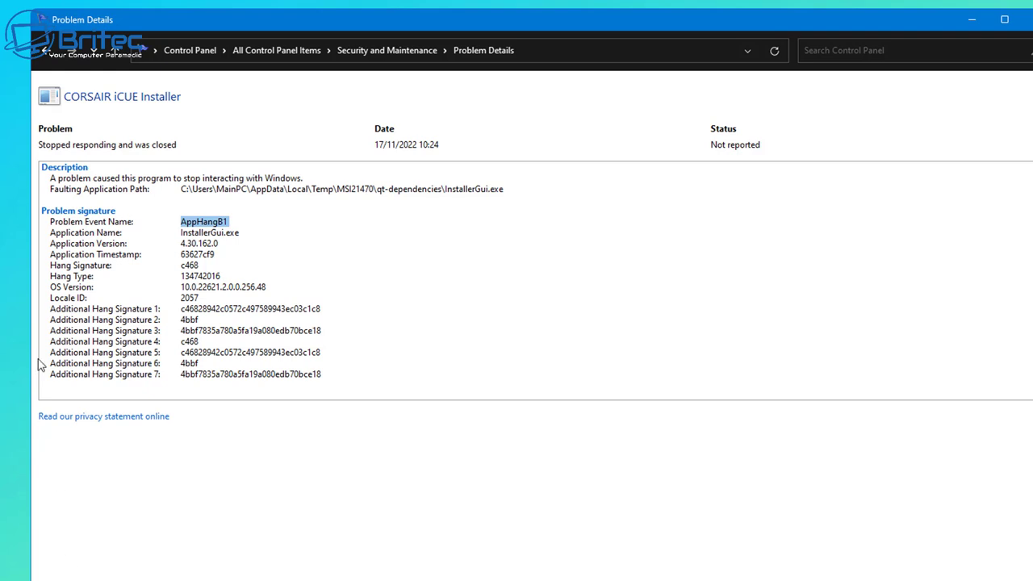
{"action": "left_click", "coordinate": [39, 54]}
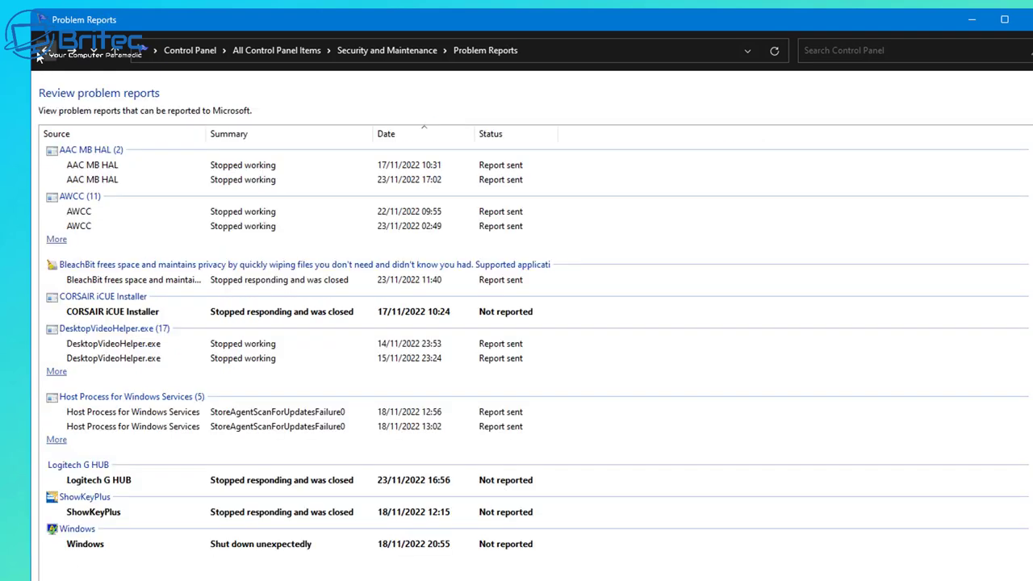
{"action": "left_click", "coordinate": [39, 53]}
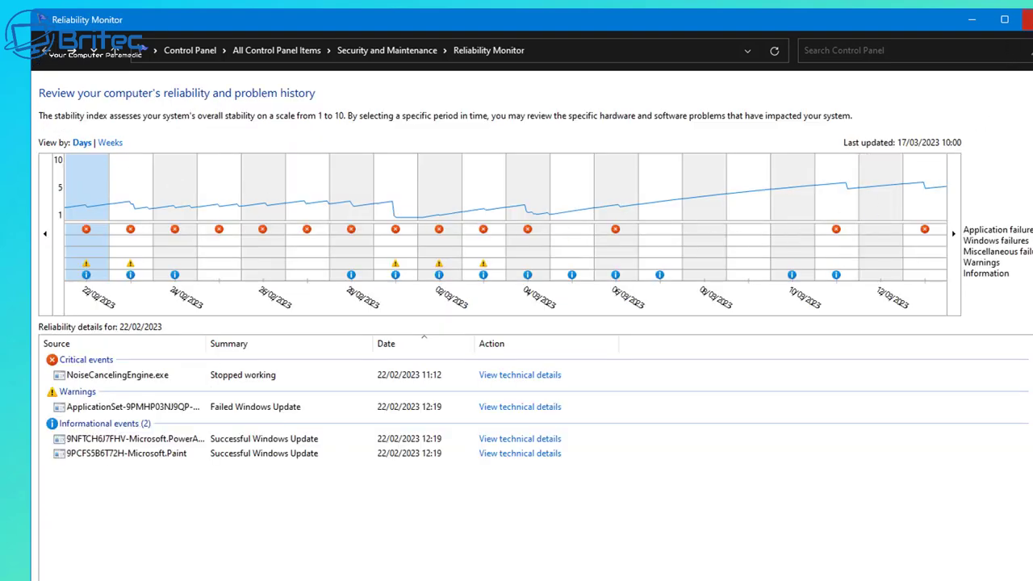
{"action": "left_click", "coordinate": [1028, 19]}
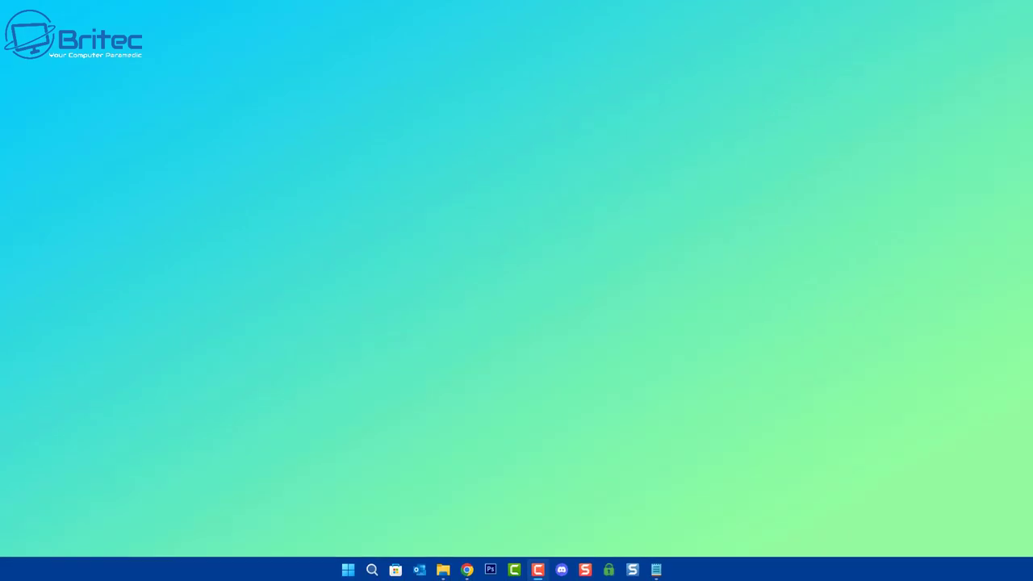
Step: Run sfc /scannow in an administrator Command Prompt, which finds no integrity violations, then close it
{"action": "left_click", "coordinate": [347, 570]}
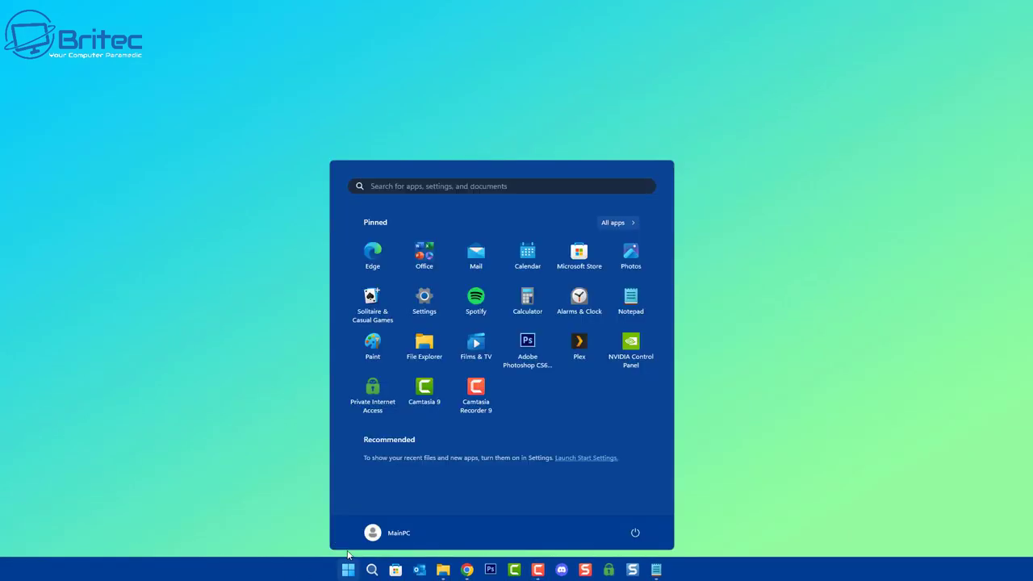
{"action": "type", "text": "cmd"}
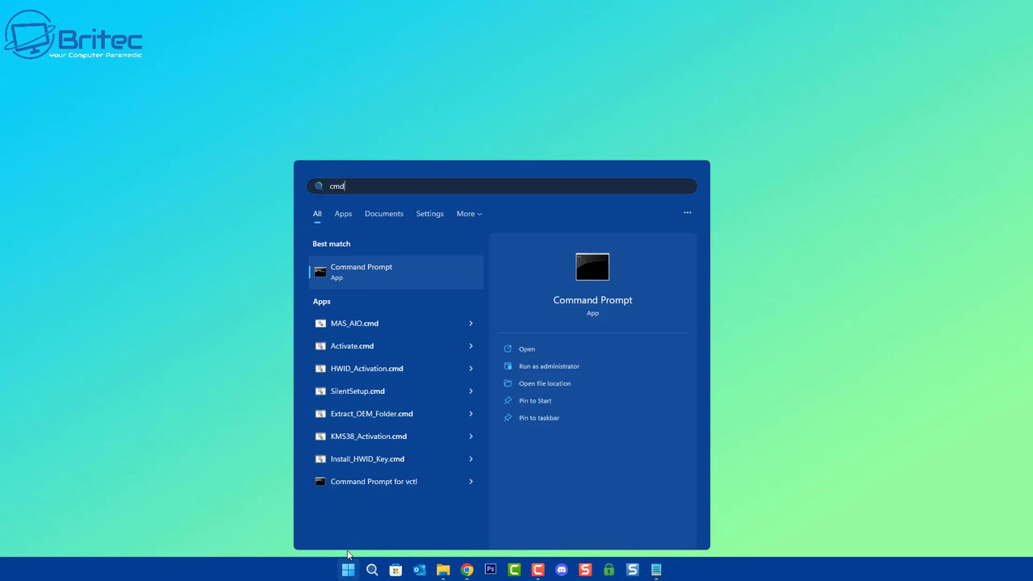
{"action": "left_click", "coordinate": [541, 366]}
{"action": "type", "text": "sfc /sc"}
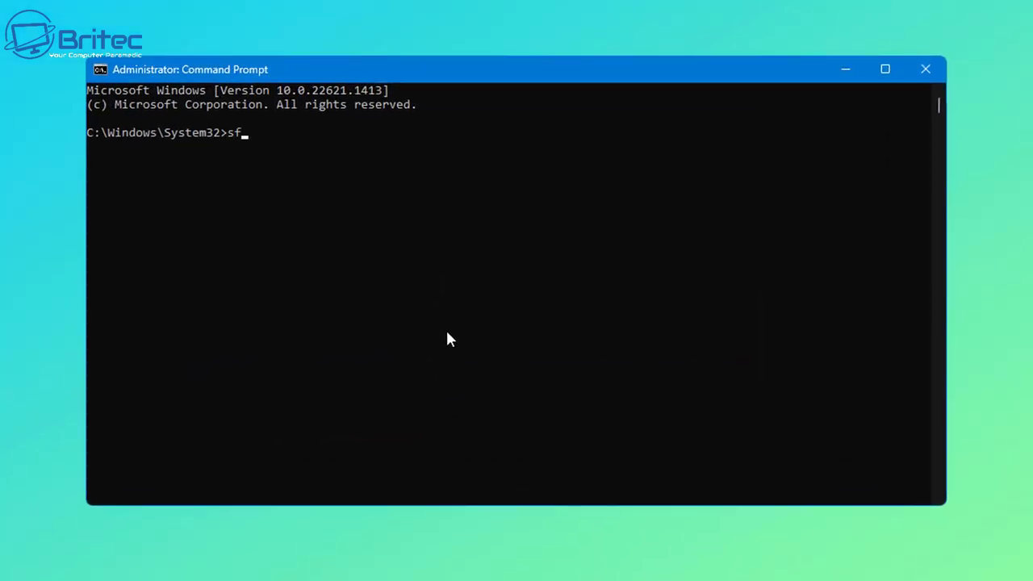
{"action": "type", "text": "annow"}
{"action": "key", "text": "Return"}
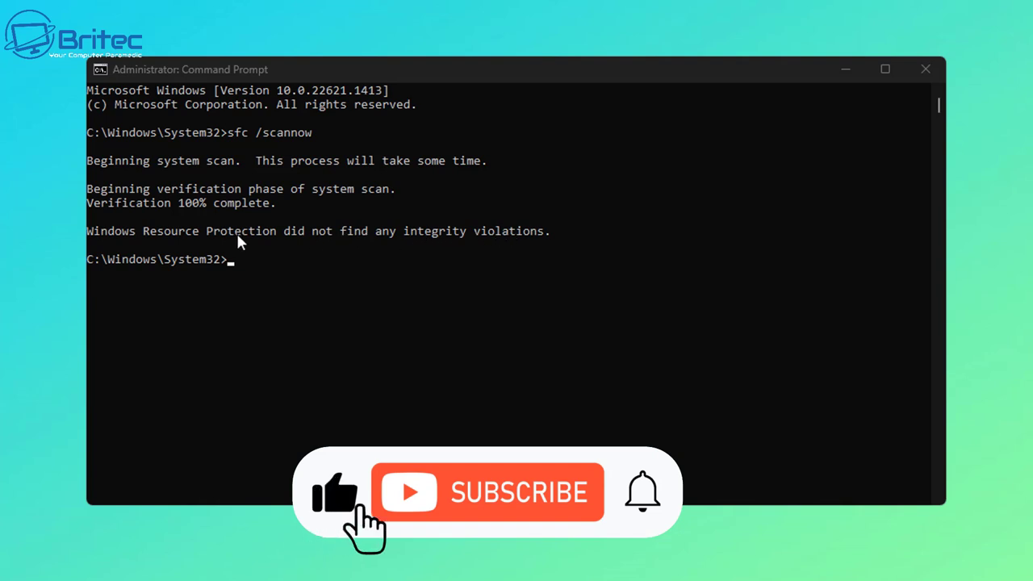
{"action": "left_click", "coordinate": [925, 69]}
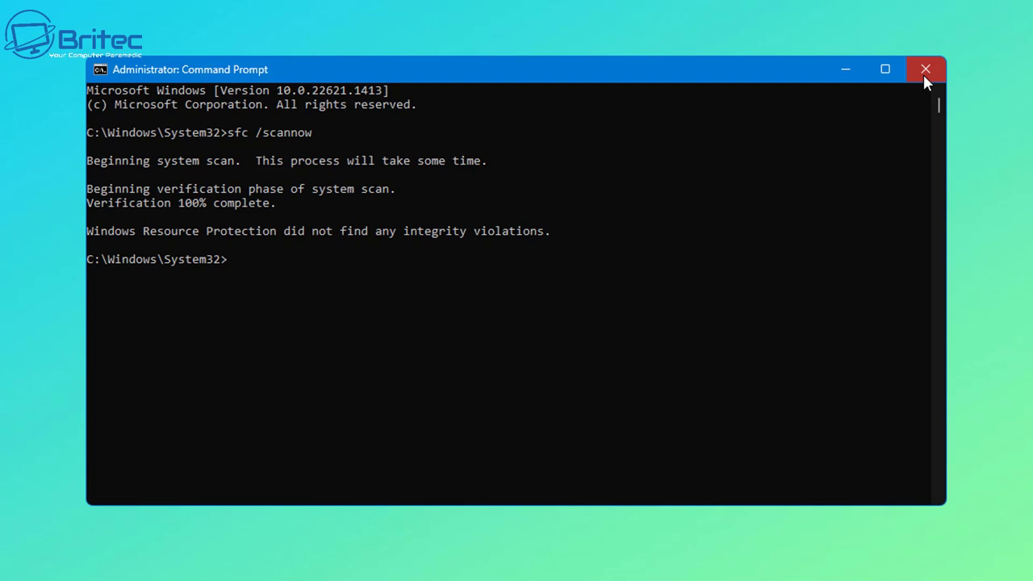